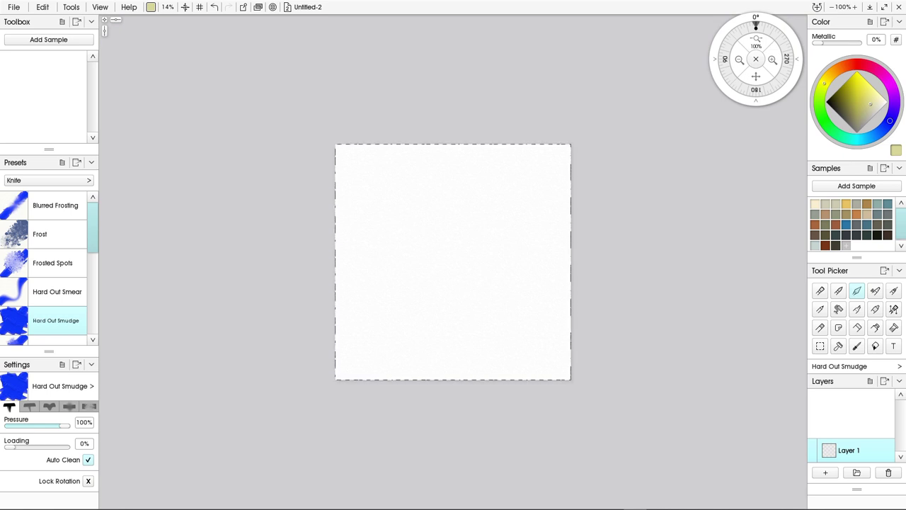
# Step: Switch the interface to Classic Mode and reposition the canvas navigation compass and the Layers panel
pyautogui.click(100, 7)
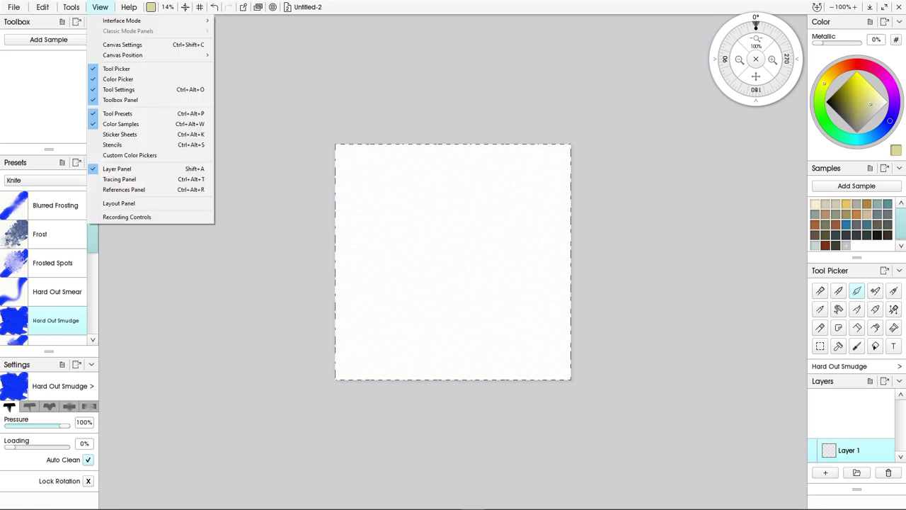
pyautogui.moveTo(127, 21)
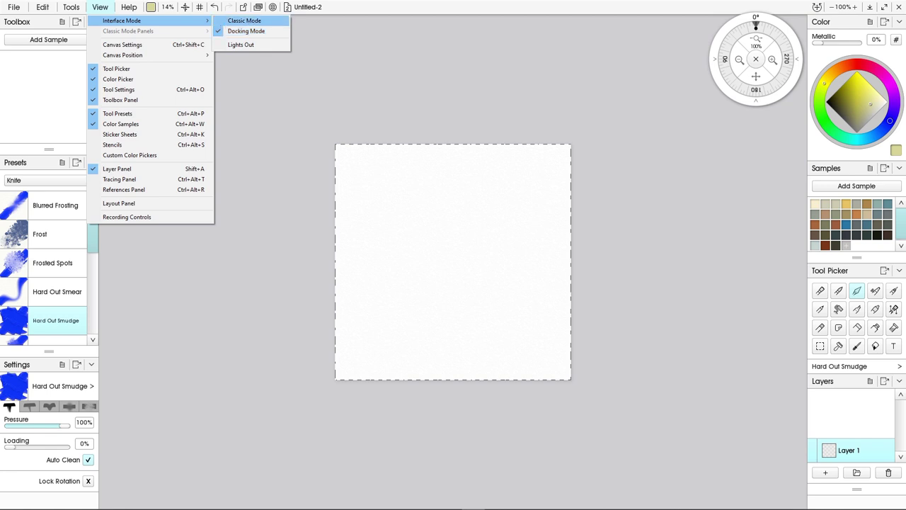
pyautogui.click(243, 21)
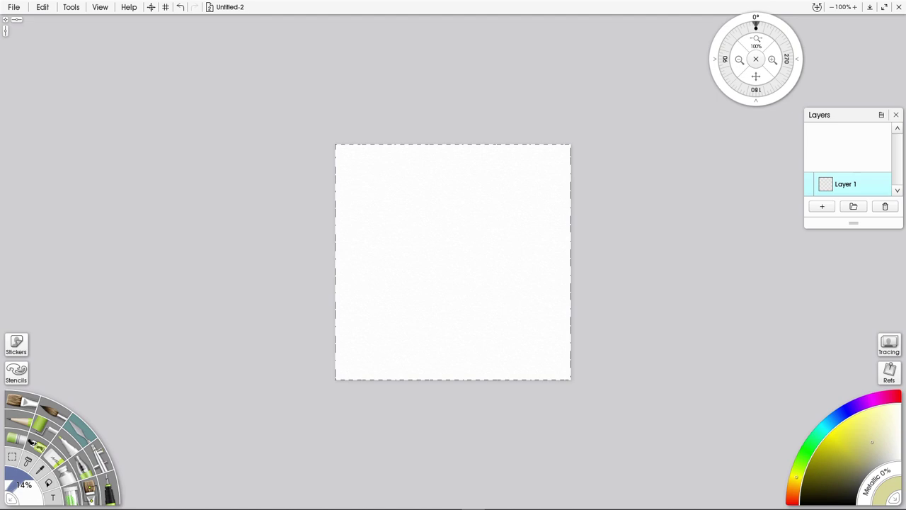
pyautogui.moveTo(786, 89); pyautogui.dragTo(733, 119)
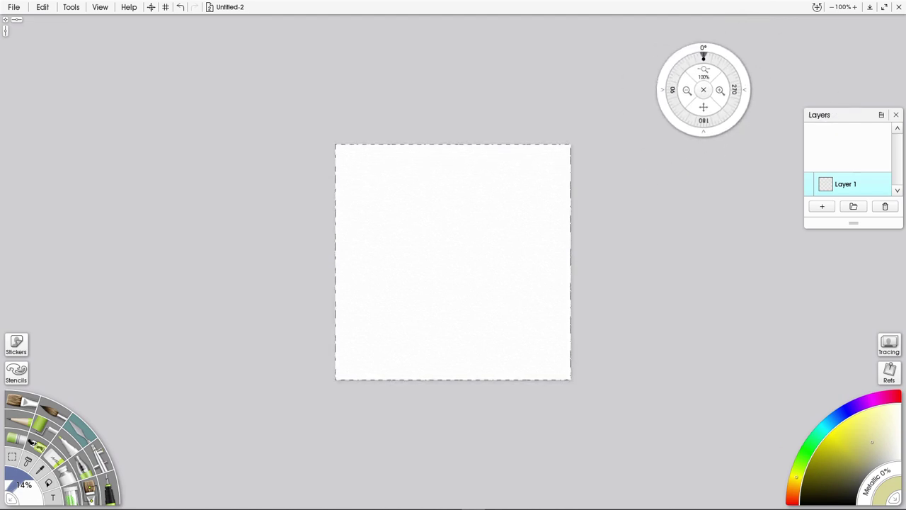
pyautogui.moveTo(839, 115); pyautogui.dragTo(837, 56)
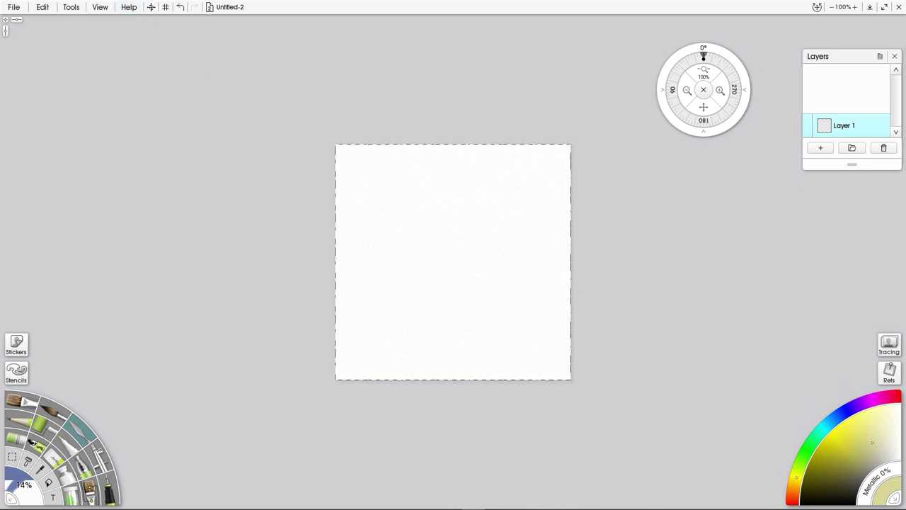
# Step: Switch the interface to Docking Mode and back to Classic Mode, moving the Presets panel away from the Layers panel
pyautogui.click(100, 7)
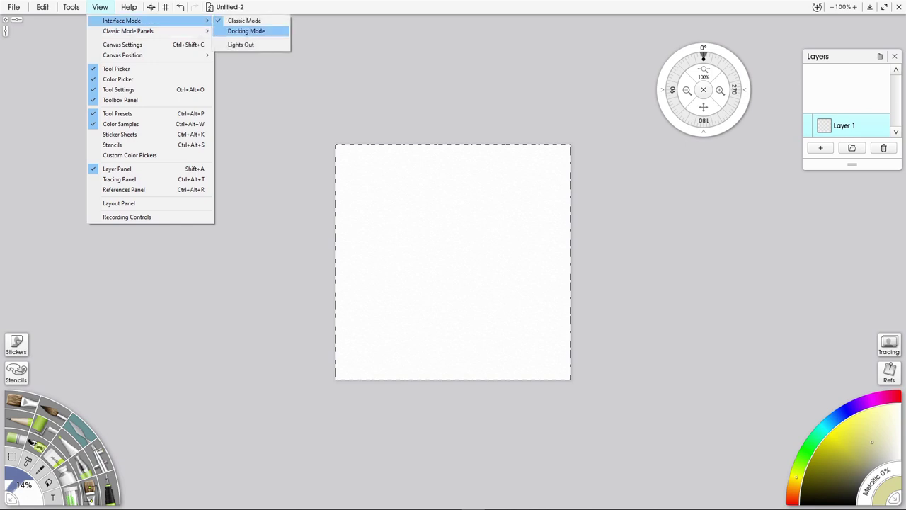
pyautogui.click(241, 31)
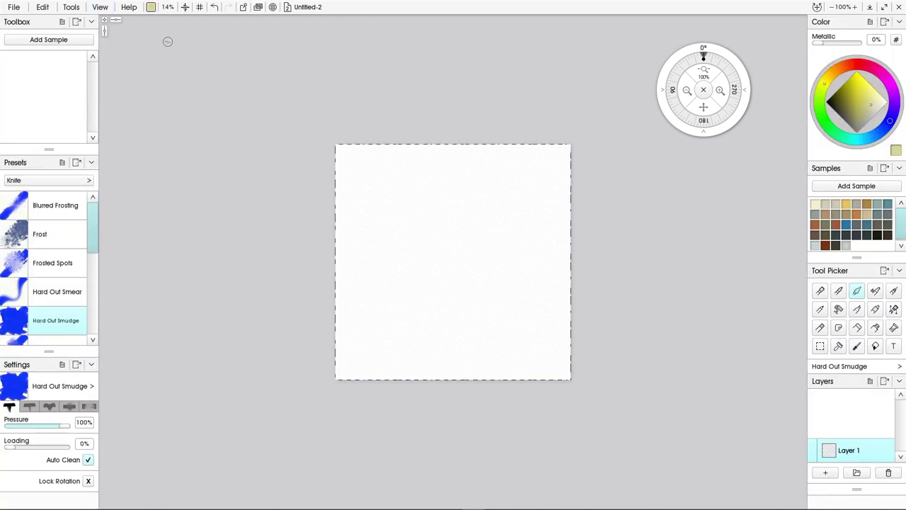
pyautogui.click(100, 7)
pyautogui.moveTo(122, 21)
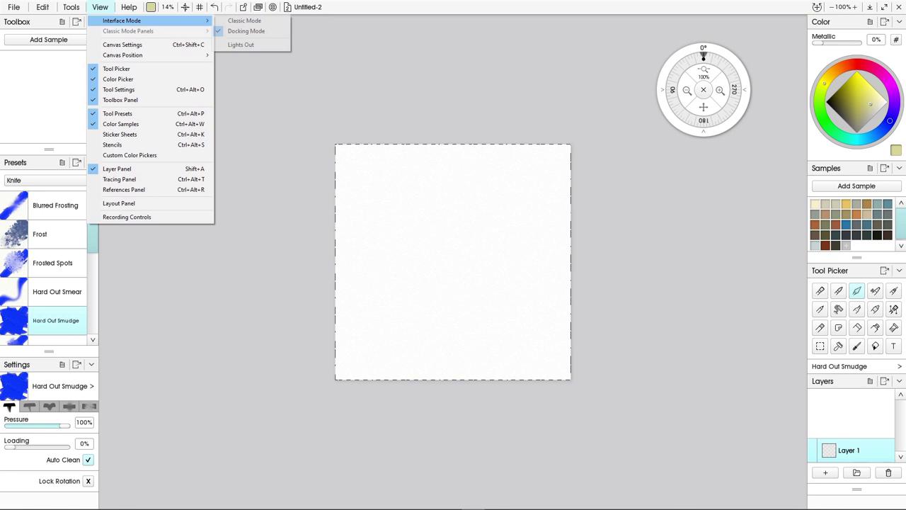
pyautogui.click(244, 20)
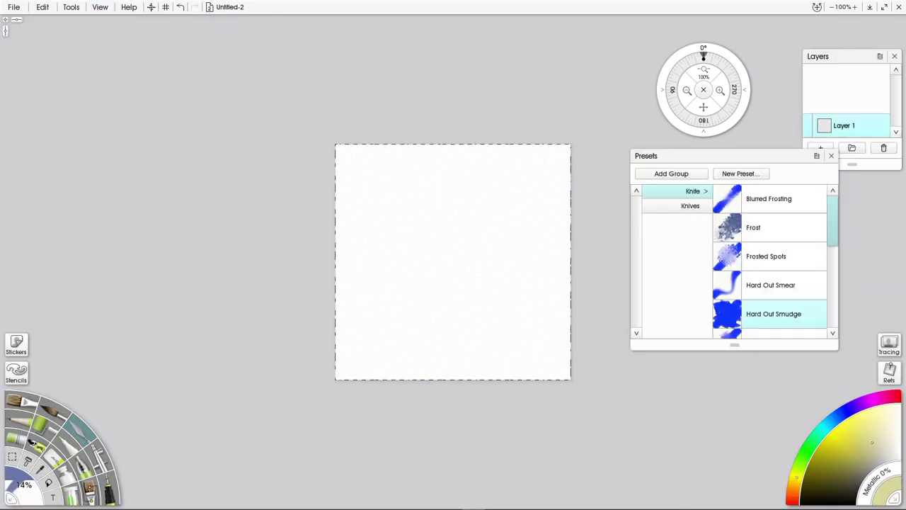
pyautogui.moveTo(729, 155); pyautogui.dragTo(521, 119)
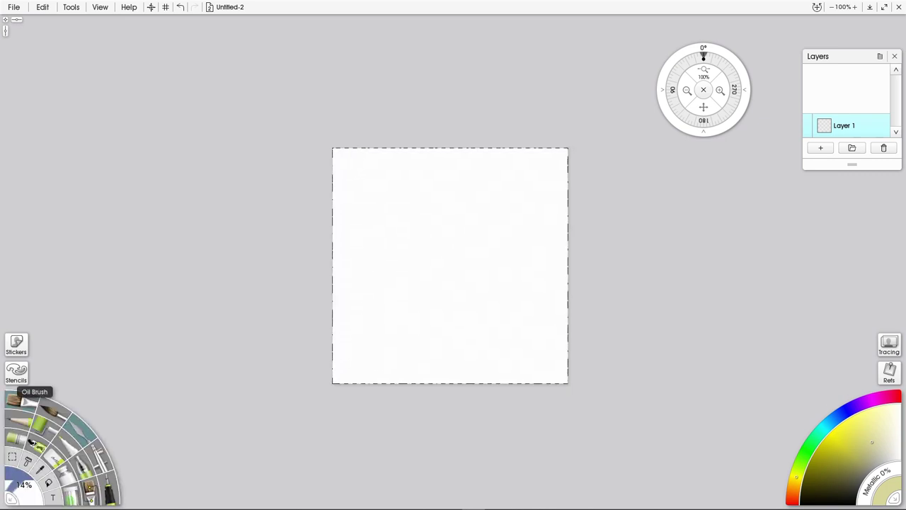
# Step: Paint a deep blue patch on the canvas with the Oil Brush and blend its lower end out with white
pyautogui.click(21, 401)
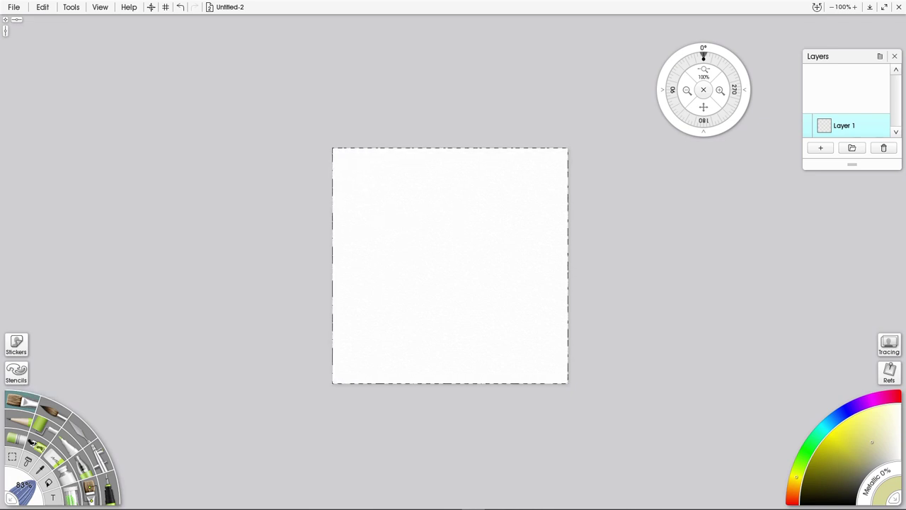
pyautogui.click(847, 410)
pyautogui.moveTo(846, 442); pyautogui.dragTo(835, 446)
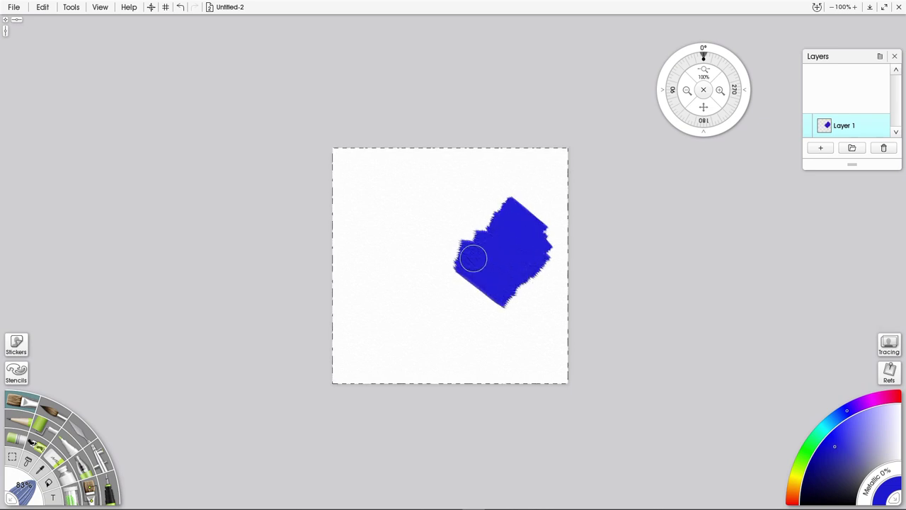
pyautogui.click(900, 405)
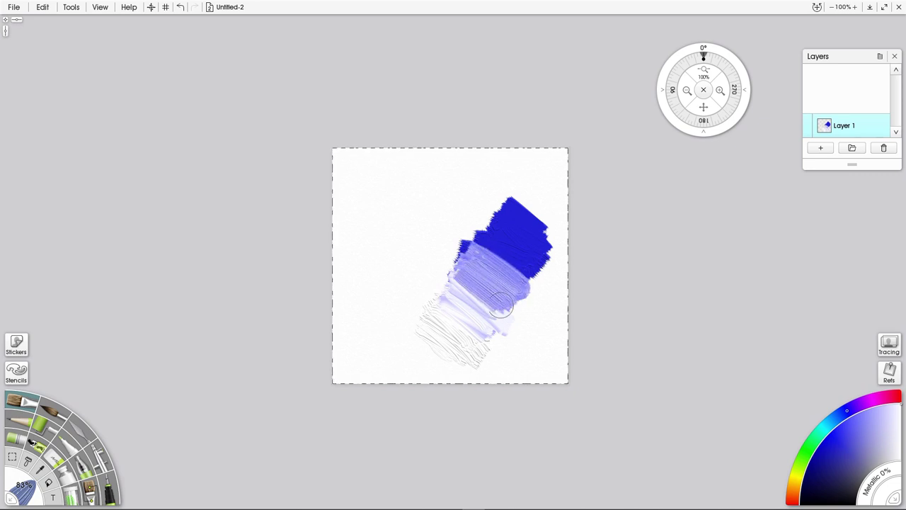
pyautogui.moveTo(499, 304)
pyautogui.mouseDown()
pyautogui.moveTo(431, 332)
pyautogui.moveTo(487, 336)
pyautogui.mouseUp()
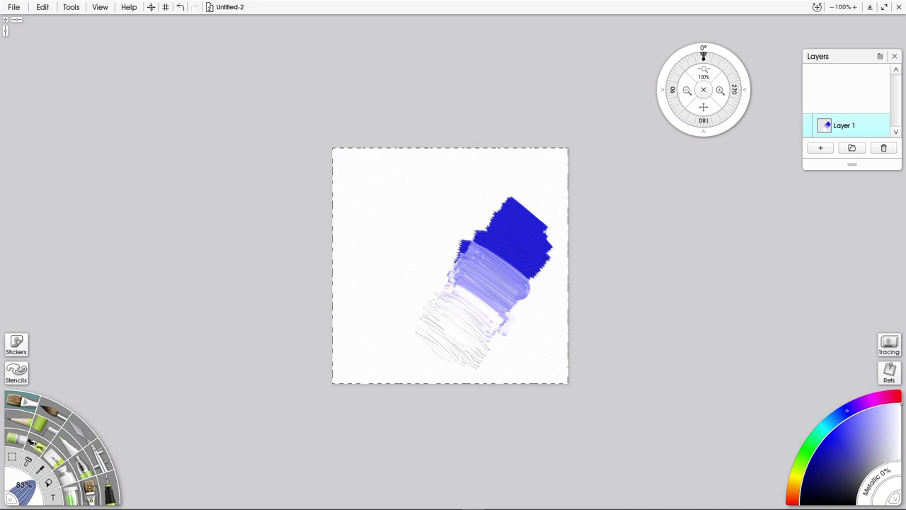
# Step: Paint a burnt sienna patch beside the blue one, shifting its orange-brown to a redder hue
pyautogui.click(793, 492)
pyautogui.moveTo(825, 457); pyautogui.dragTo(821, 462)
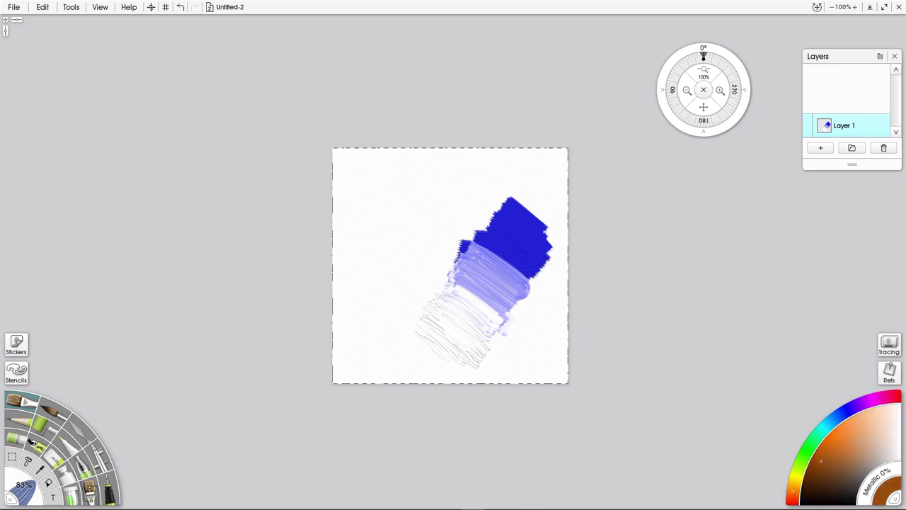
pyautogui.click(817, 463)
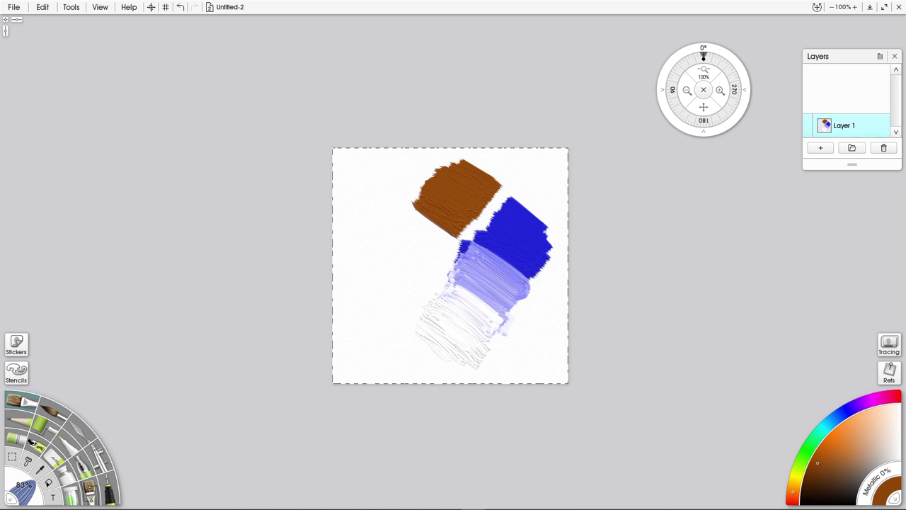
pyautogui.click(793, 497)
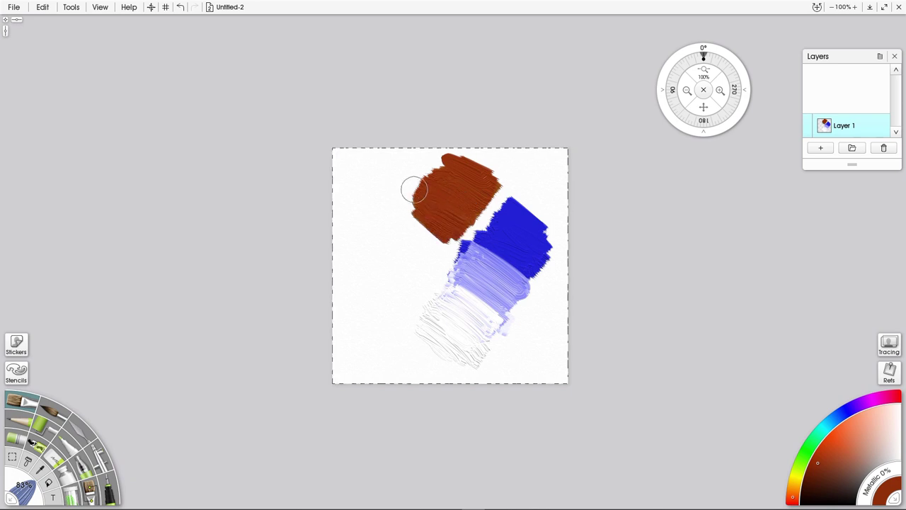
# Step: Blend the lower end of the burnt sienna patch out with white to make paler tints
pyautogui.click(899, 410)
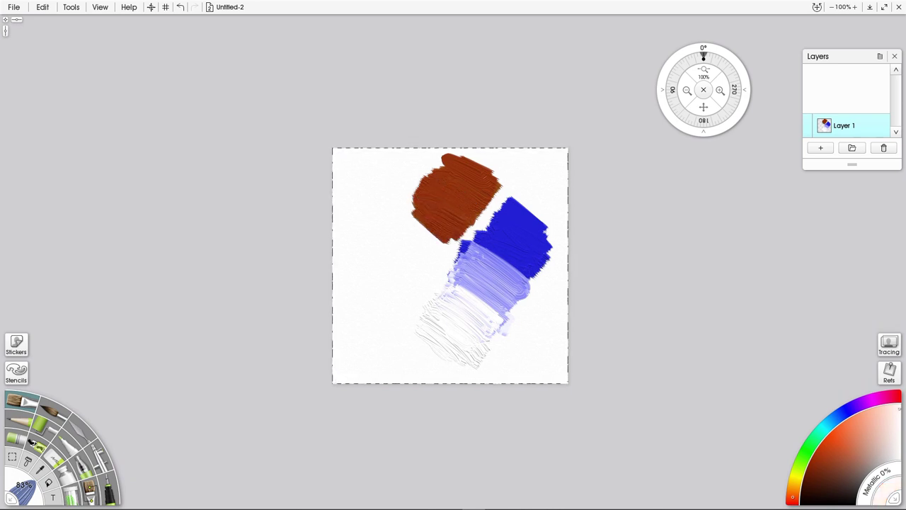
pyautogui.moveTo(384, 280)
pyautogui.mouseDown()
pyautogui.moveTo(423, 244)
pyautogui.moveTo(412, 230)
pyautogui.moveTo(437, 235)
pyautogui.moveTo(425, 222)
pyautogui.moveTo(448, 235)
pyautogui.moveTo(414, 222)
pyautogui.moveTo(440, 255)
pyautogui.moveTo(423, 252)
pyautogui.moveTo(393, 233)
pyautogui.moveTo(392, 242)
pyautogui.moveTo(388, 216)
pyautogui.mouseUp()
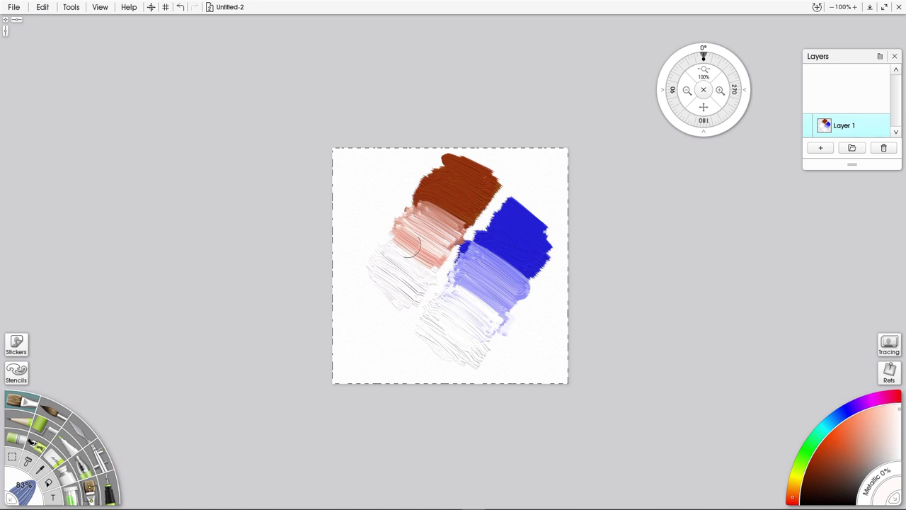
pyautogui.moveTo(442, 236)
pyautogui.mouseDown()
pyautogui.moveTo(422, 204)
pyautogui.moveTo(446, 230)
pyautogui.moveTo(420, 223)
pyautogui.moveTo(416, 236)
pyautogui.moveTo(435, 259)
pyautogui.moveTo(390, 253)
pyautogui.moveTo(418, 277)
pyautogui.moveTo(399, 239)
pyautogui.mouseUp()
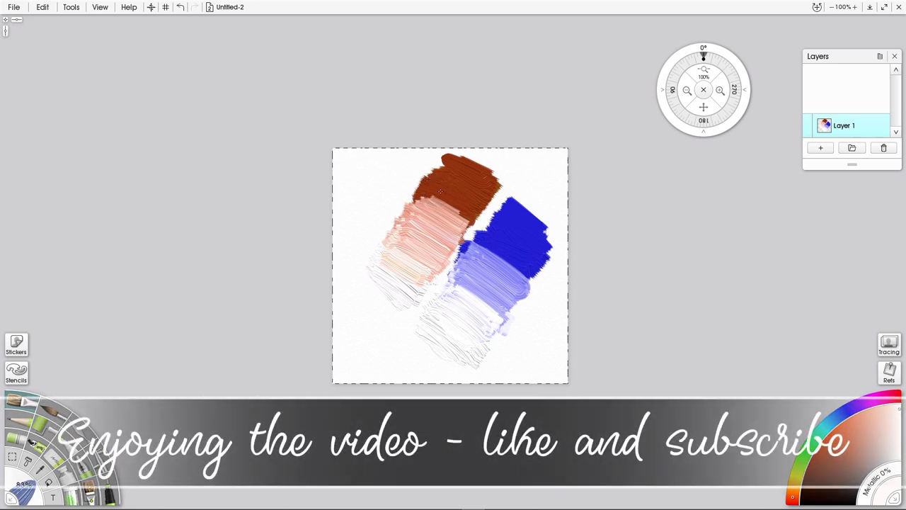
# Step: Sample the burnt sienna and the blue from the canvas and work each back into its own pale tint
pyautogui.moveTo(438, 190)
pyautogui.mouseDown()
pyautogui.moveTo(456, 201)
pyautogui.moveTo(437, 200)
pyautogui.moveTo(457, 225)
pyautogui.moveTo(419, 210)
pyautogui.moveTo(443, 230)
pyautogui.moveTo(436, 186)
pyautogui.moveTo(464, 217)
pyautogui.moveTo(424, 204)
pyautogui.moveTo(443, 229)
pyautogui.moveTo(421, 225)
pyautogui.mouseUp()
pyautogui.keyDown('alt'); pyautogui.click(509, 225); pyautogui.keyUp('alt')
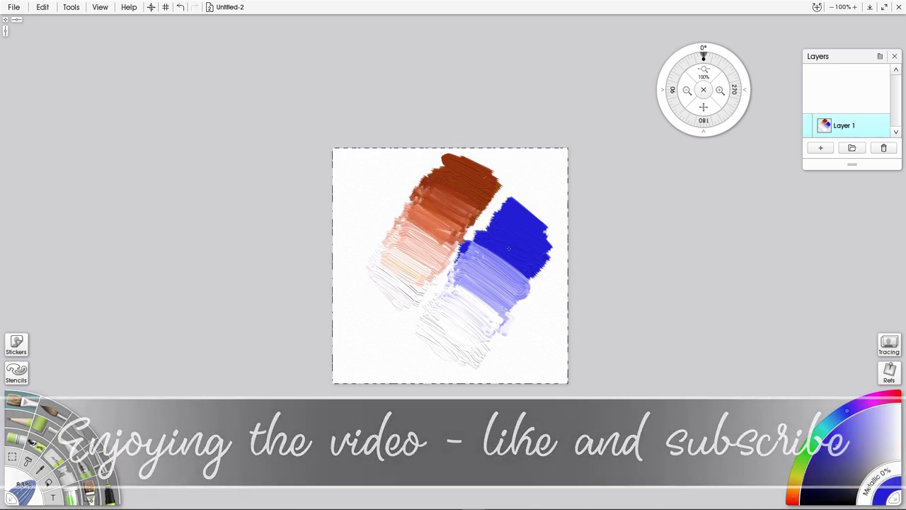
pyautogui.moveTo(488, 241)
pyautogui.mouseDown()
pyautogui.moveTo(520, 278)
pyautogui.moveTo(473, 251)
pyautogui.moveTo(515, 284)
pyautogui.moveTo(495, 236)
pyautogui.moveTo(522, 267)
pyautogui.moveTo(478, 257)
pyautogui.moveTo(508, 292)
pyautogui.moveTo(483, 275)
pyautogui.mouseUp()
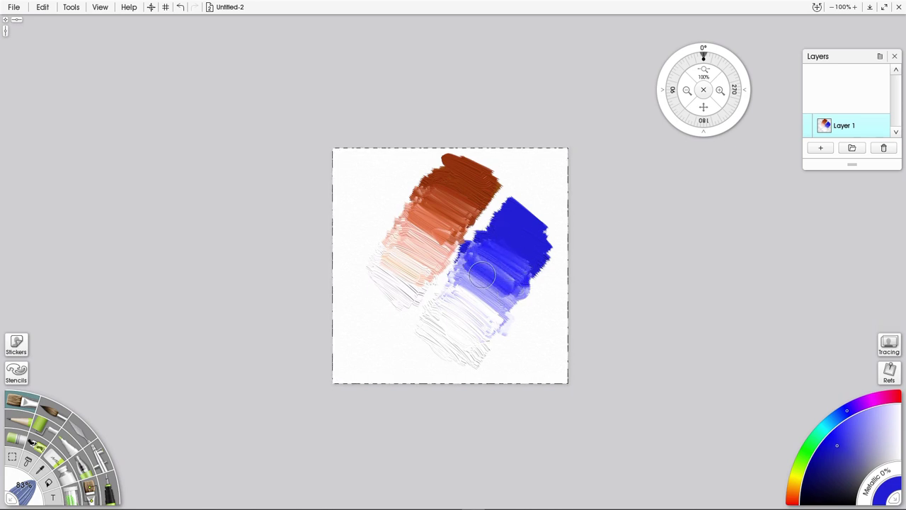
# Step: Smudge the burnt sienna and blue strips together along their shared edge with the palette knife, down to the pale tints
pyautogui.click(80, 429)
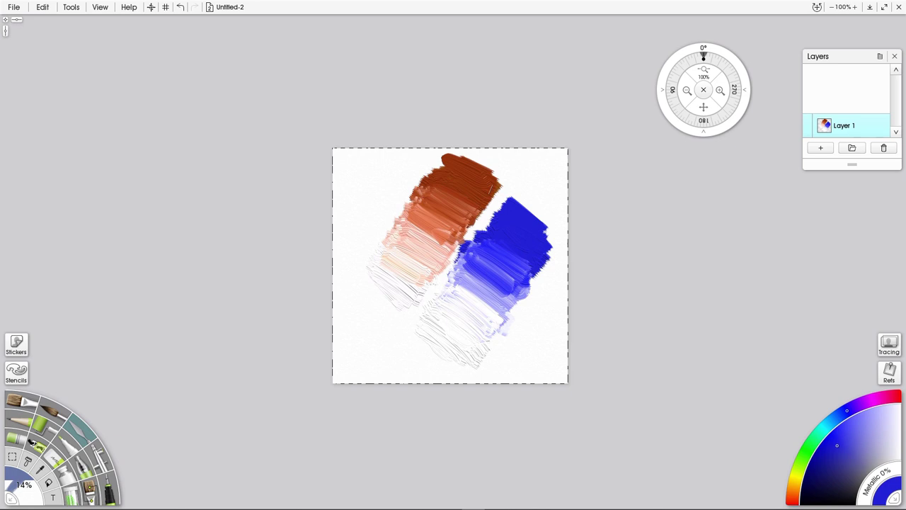
pyautogui.moveTo(493, 193)
pyautogui.mouseDown()
pyautogui.moveTo(516, 211)
pyautogui.moveTo(491, 202)
pyautogui.moveTo(502, 229)
pyautogui.moveTo(481, 207)
pyautogui.moveTo(518, 205)
pyautogui.moveTo(495, 182)
pyautogui.moveTo(521, 202)
pyautogui.mouseUp()
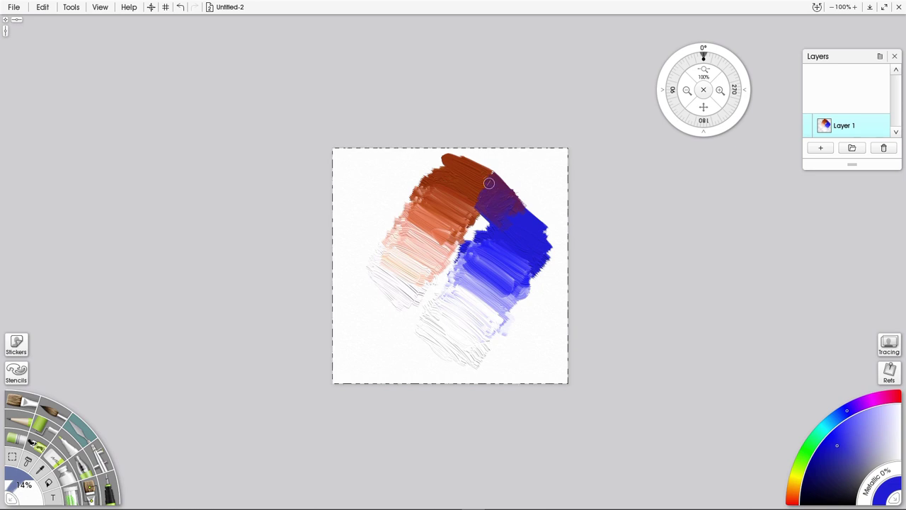
pyautogui.moveTo(477, 230)
pyautogui.mouseDown()
pyautogui.moveTo(479, 216)
pyautogui.moveTo(472, 224)
pyautogui.mouseUp()
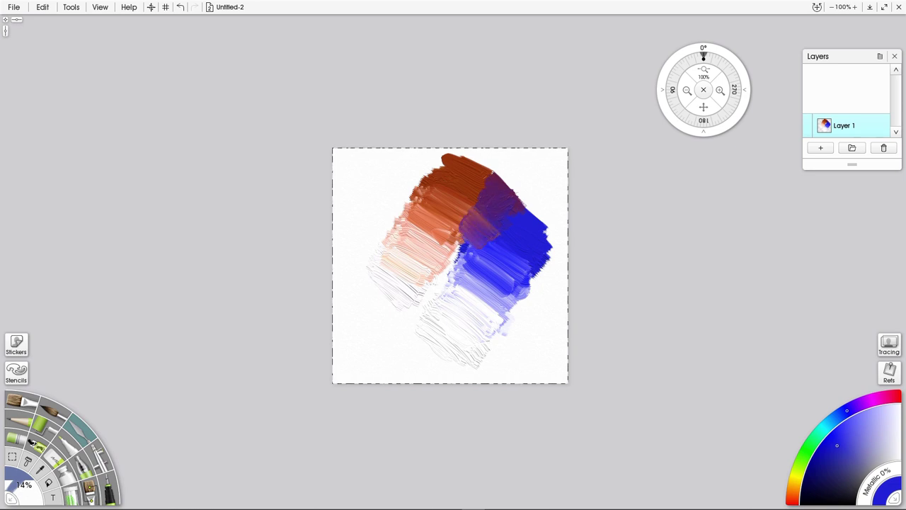
pyautogui.moveTo(463, 239)
pyautogui.mouseDown()
pyautogui.moveTo(494, 223)
pyautogui.moveTo(464, 239)
pyautogui.moveTo(447, 272)
pyautogui.mouseUp()
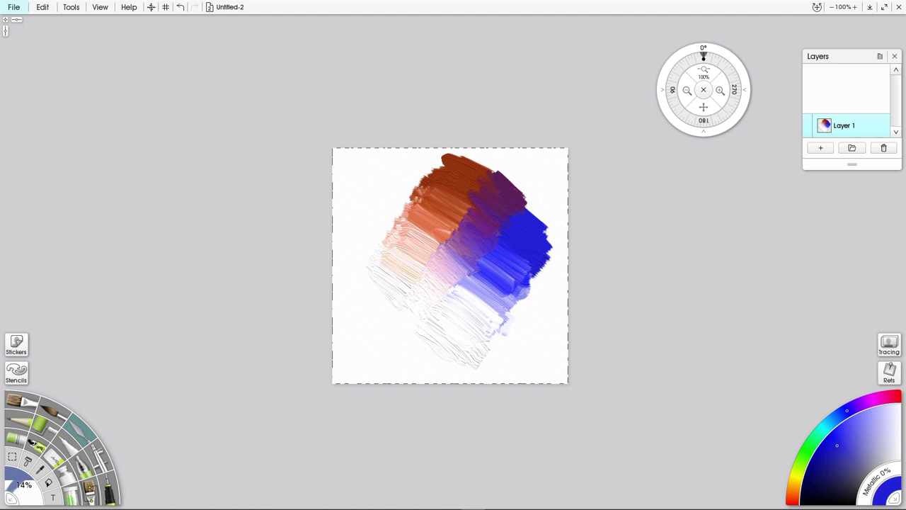
# Step: Export the painting as the JPEG image ultramaruine-burntsienna.jpg in the color palettes folder
pyautogui.click(13, 7)
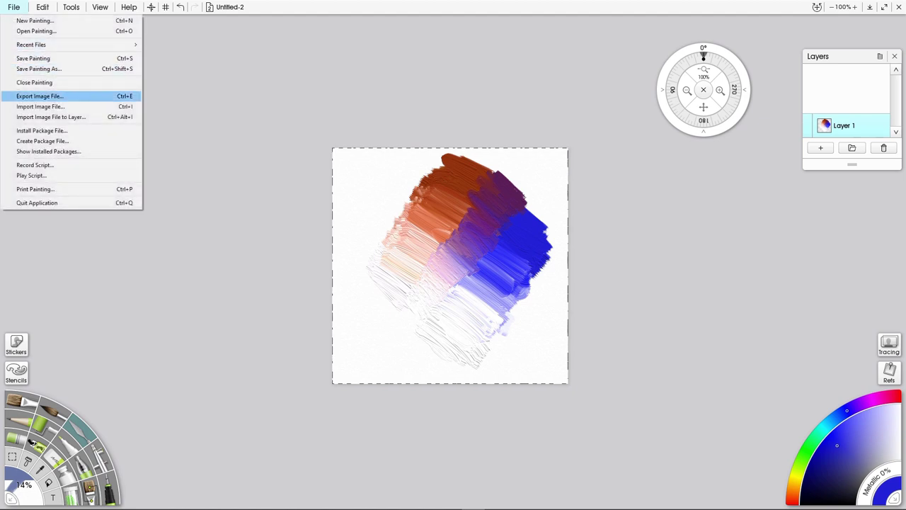
pyautogui.click(40, 96)
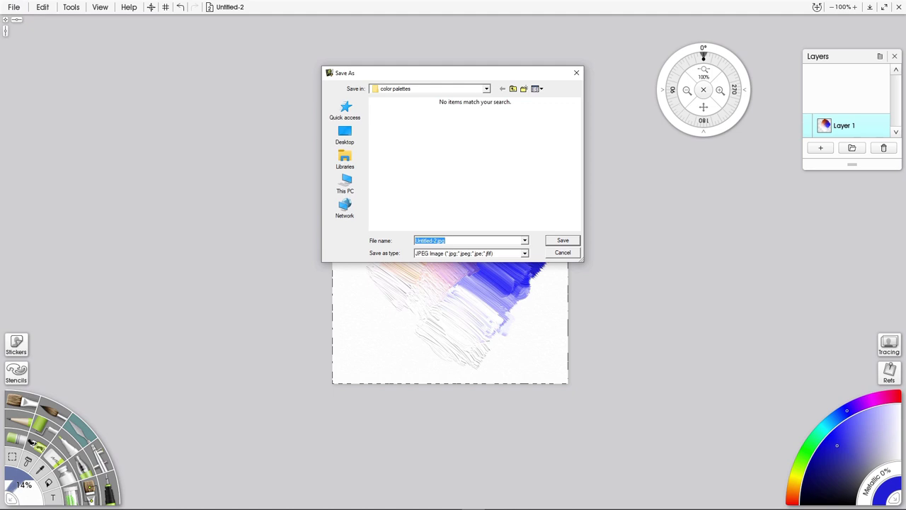
pyautogui.click(429, 240)
pyautogui.doubleClick(428, 241)
pyautogui.write('ultramarine-burntsienna')
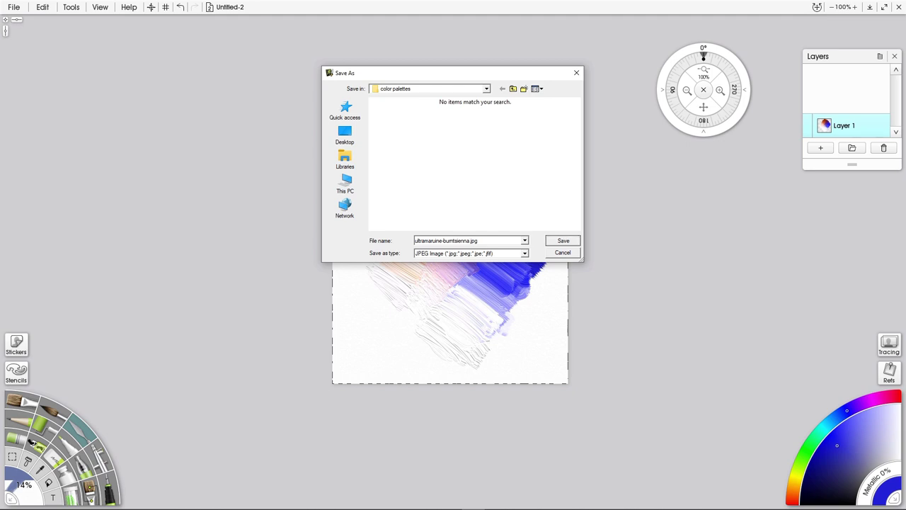
pyautogui.click(559, 241)
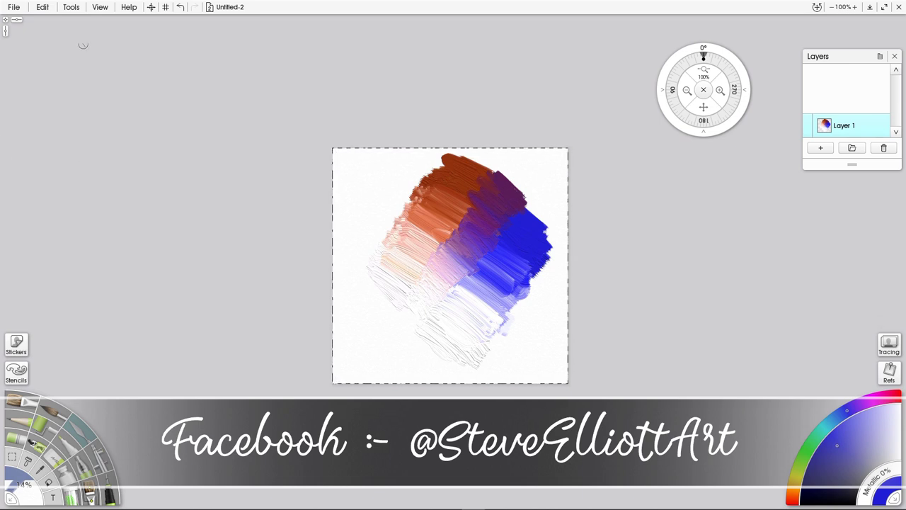
# Step: Open the Custom Color Pickers and look through the Favorites, Complements and Pickers groups
pyautogui.click(100, 7)
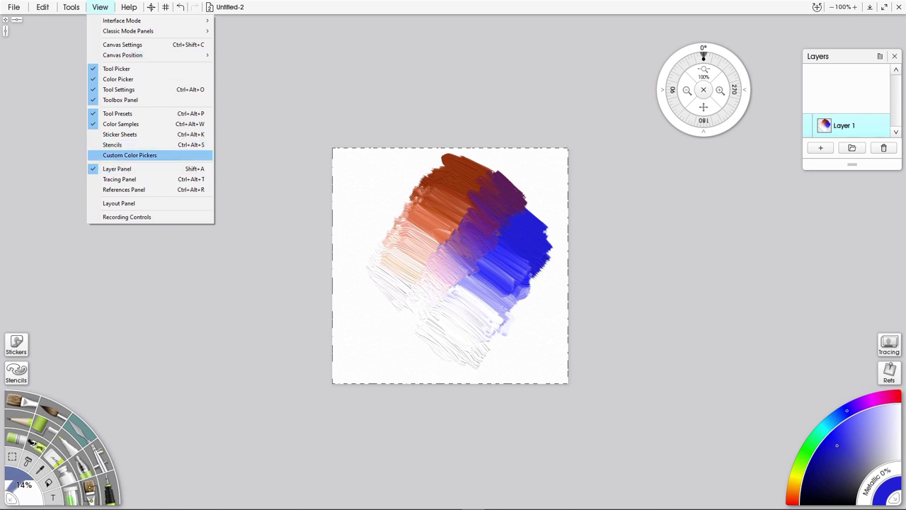
pyautogui.click(152, 155)
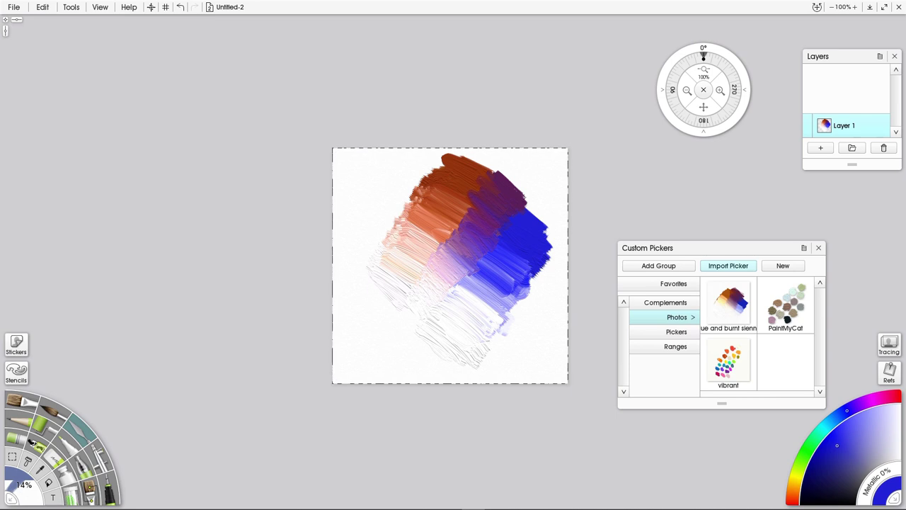
pyautogui.click(673, 283)
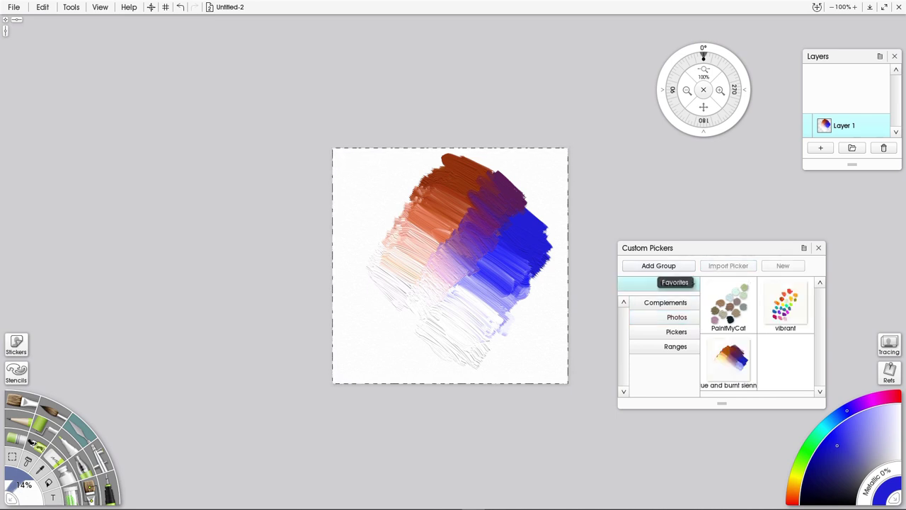
pyautogui.click(666, 302)
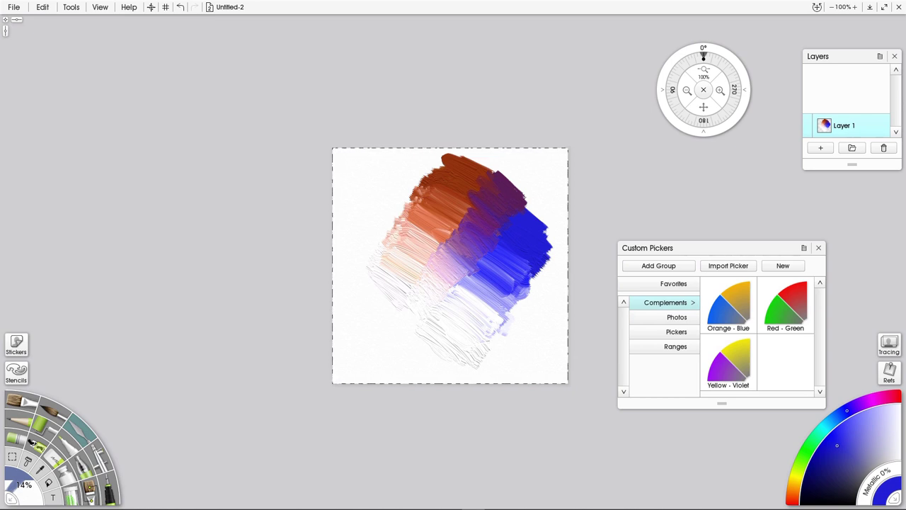
pyautogui.click(676, 332)
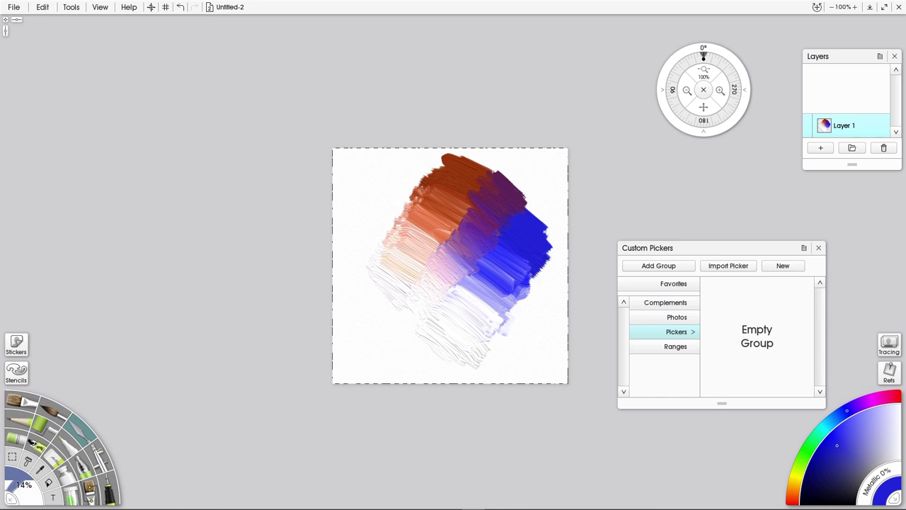
# Step: Import the image ultramaruine-burntsienna.jpg as a picker in the Photos group and load it as the current color picker
pyautogui.click(675, 346)
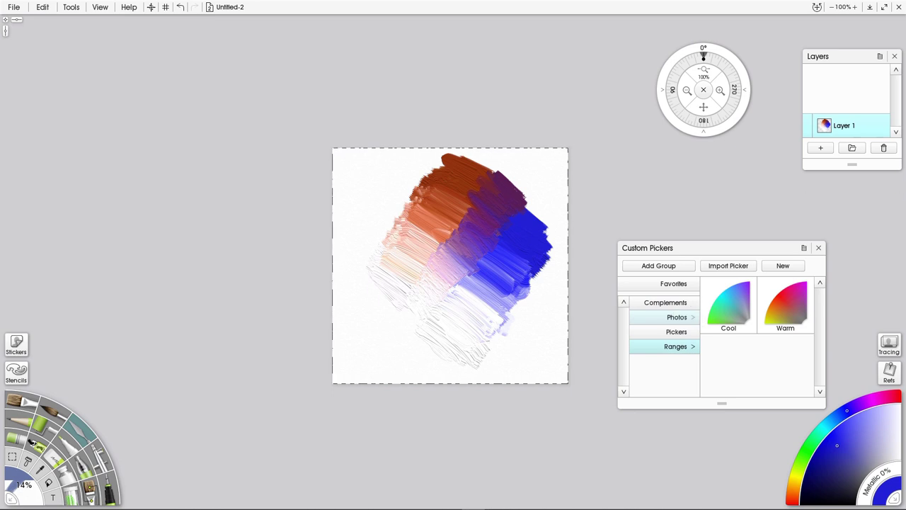
pyautogui.click(678, 317)
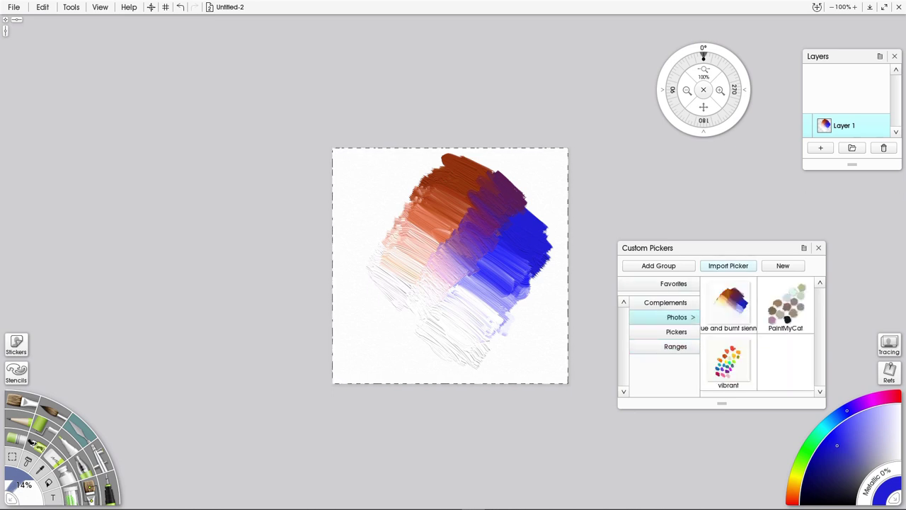
pyautogui.click(728, 266)
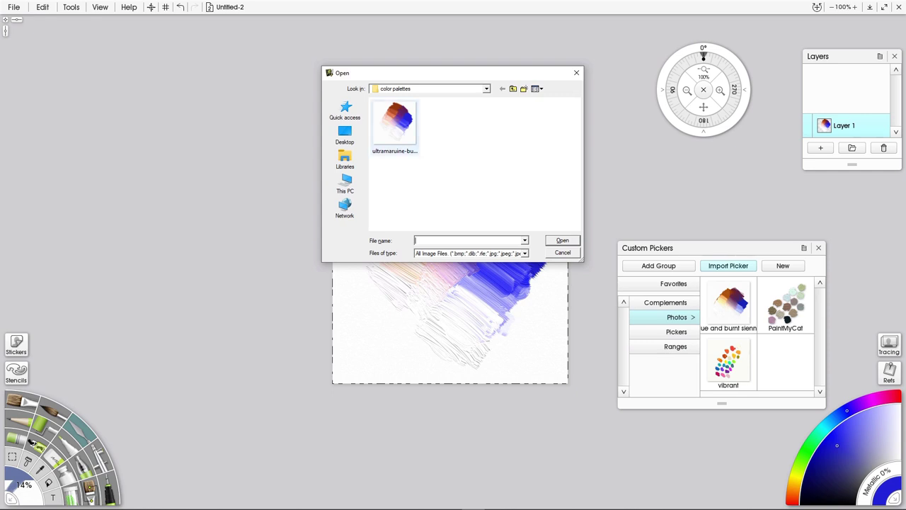
pyautogui.click(395, 126)
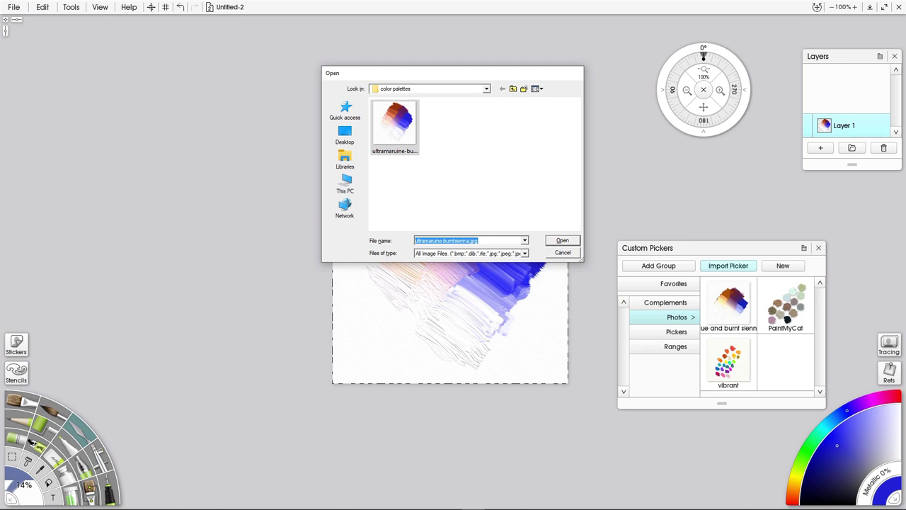
pyautogui.click(554, 240)
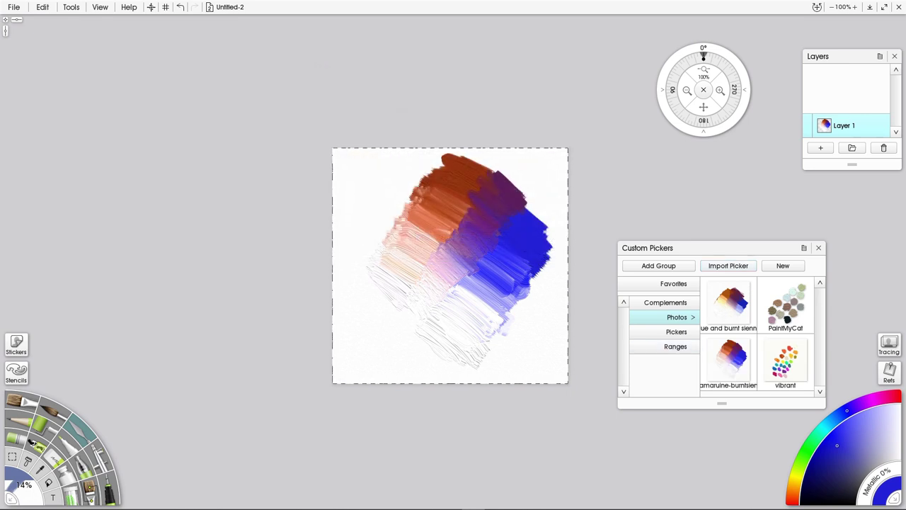
pyautogui.click(728, 360)
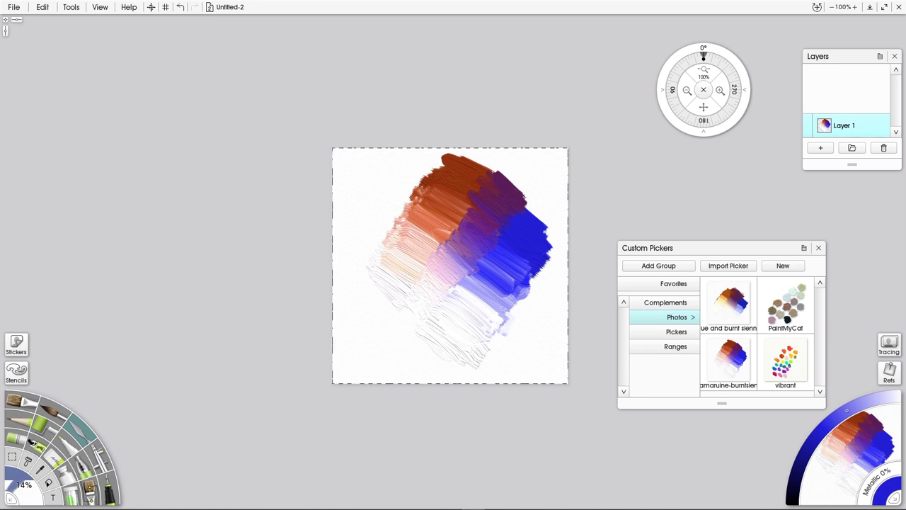
# Step: Try out a darker shade on the color picker's outer ring and sample colors from its palette image
pyautogui.rightClick(794, 431)
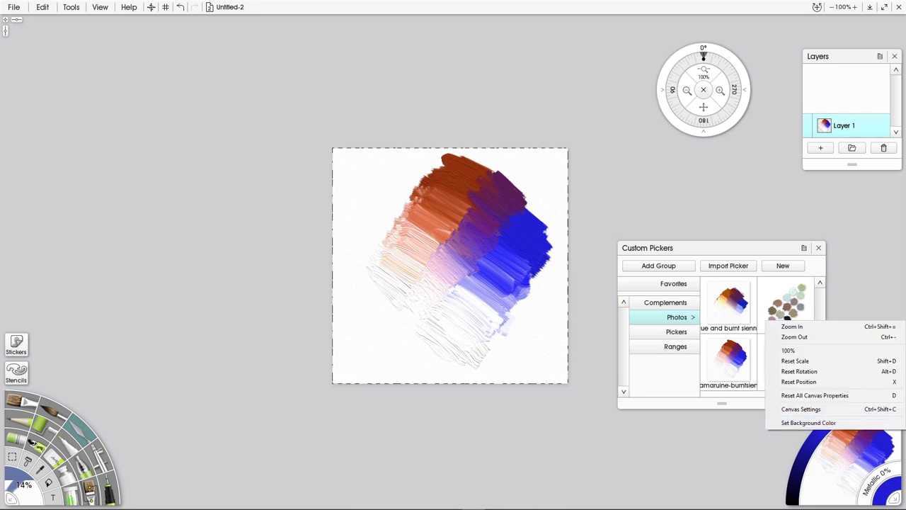
pyautogui.click(802, 435)
pyautogui.click(863, 420)
pyautogui.moveTo(863, 420); pyautogui.dragTo(883, 442)
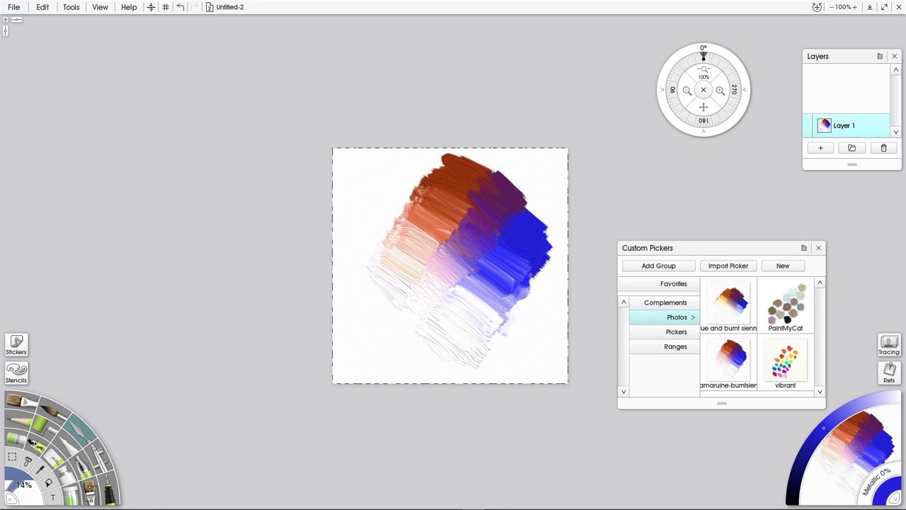
# Step: Load the older ultramarine and burnt sienna picker for comparison, then reload the newly imported one
pyautogui.click(728, 304)
pyautogui.rightClick(736, 296)
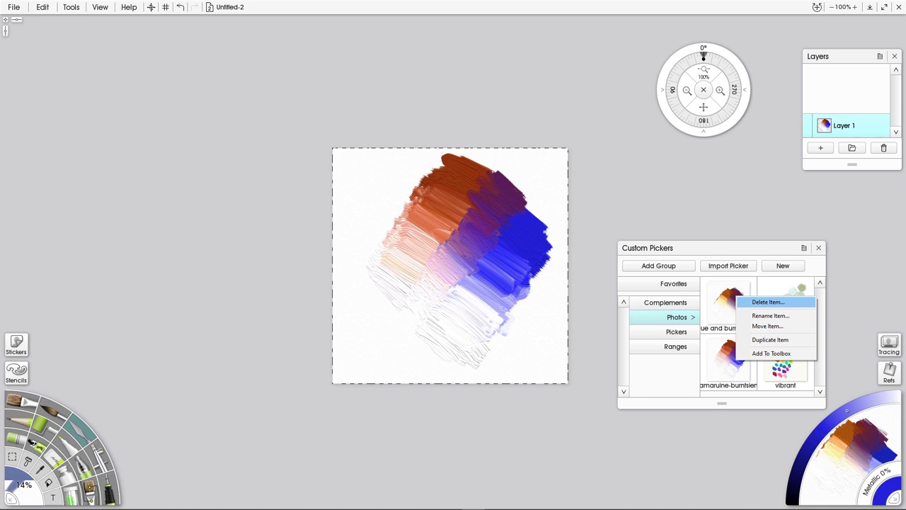
pyautogui.press('Escape')
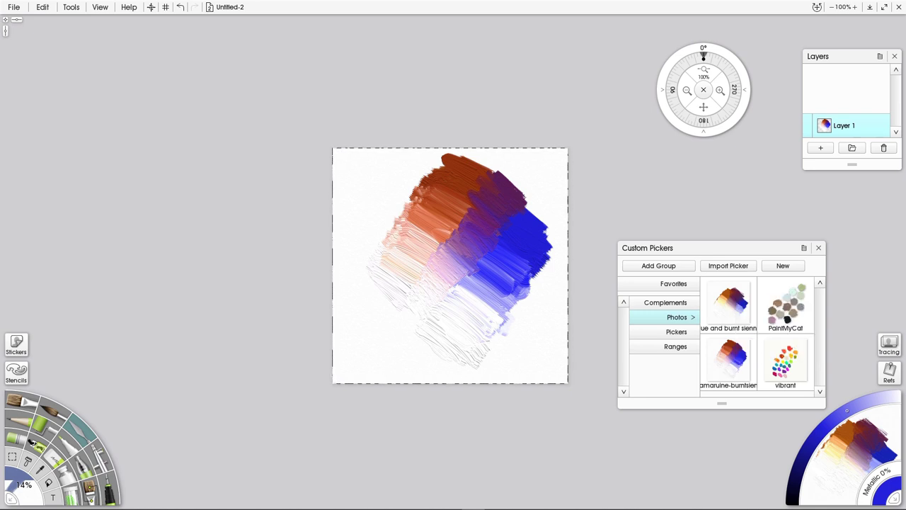
pyautogui.click(729, 360)
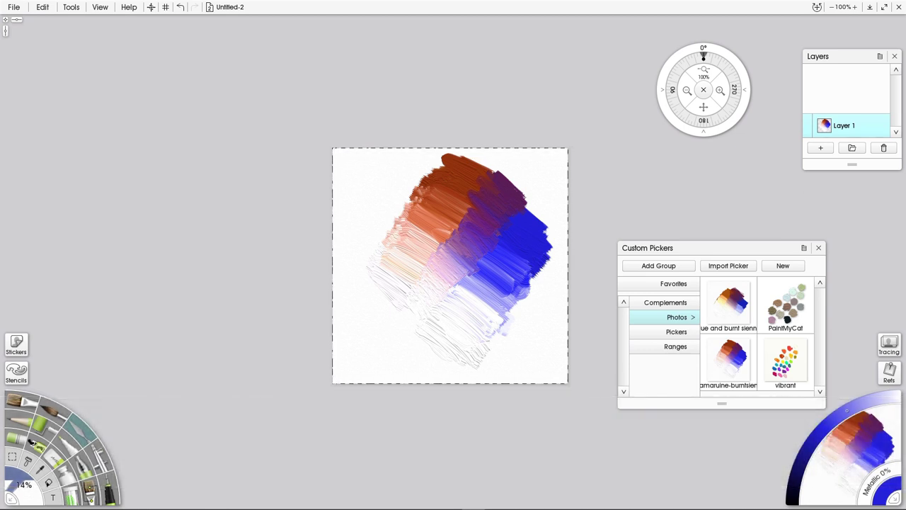
# Step: Start a new painting and size it with the A4 Landscape (300dpi) print preset
pyautogui.click(13, 7)
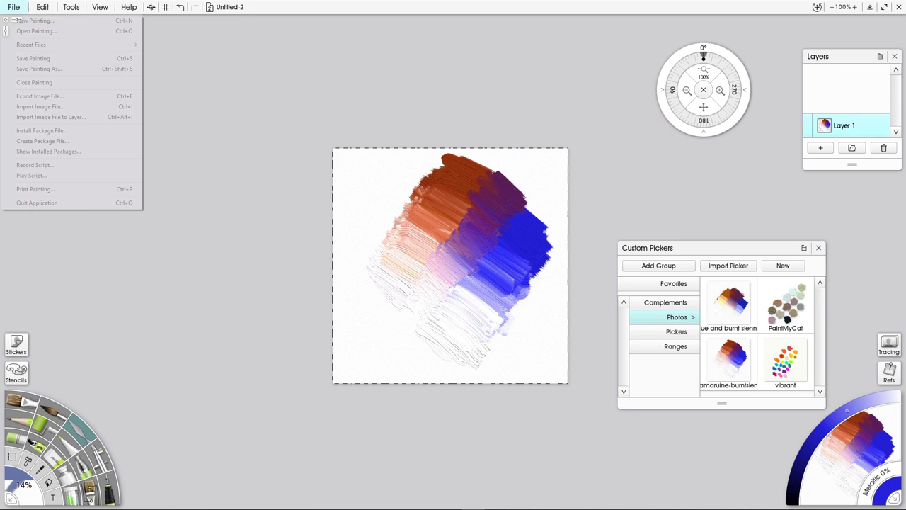
pyautogui.click(34, 21)
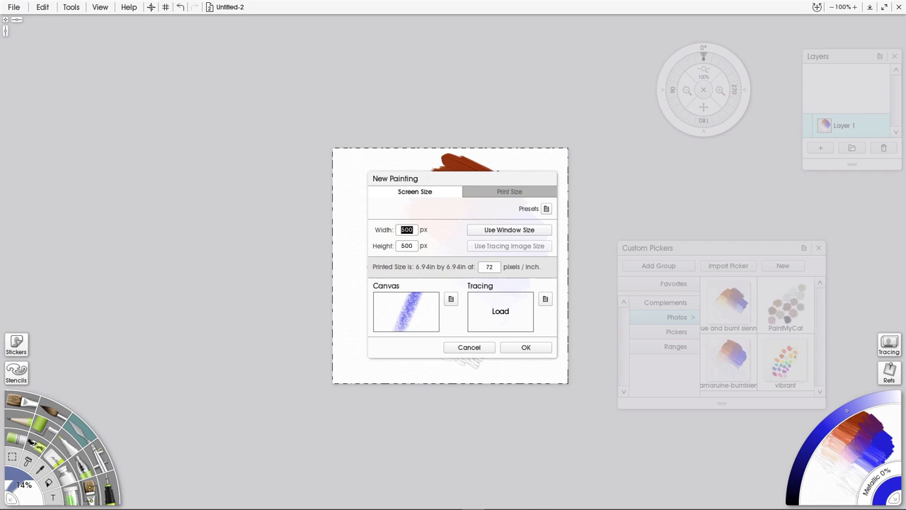
pyautogui.click(509, 192)
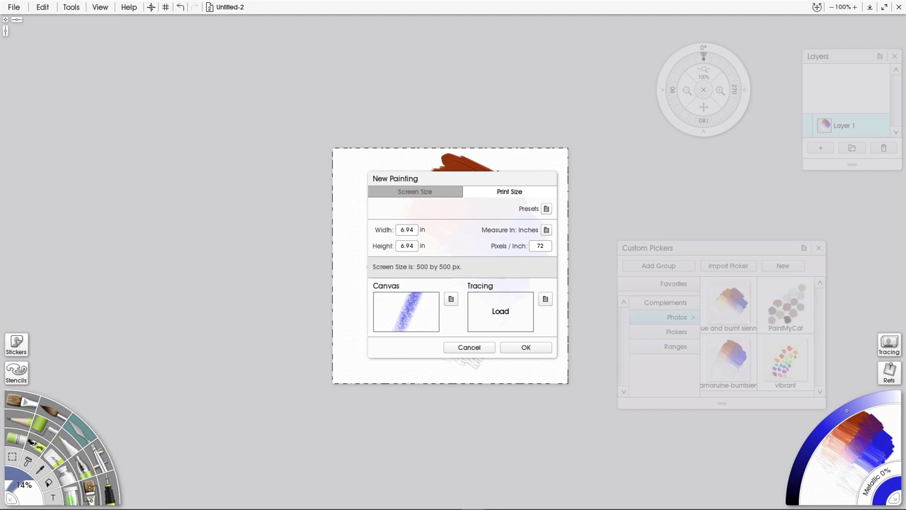
pyautogui.click(546, 208)
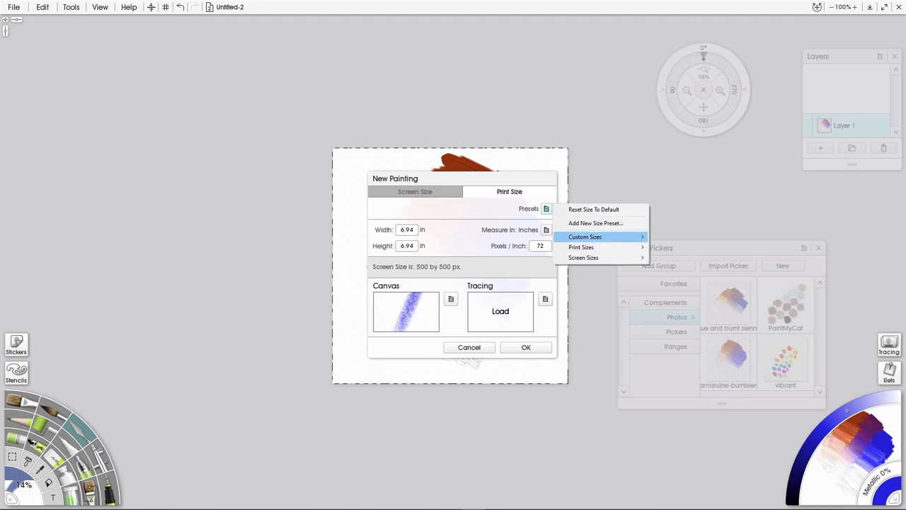
pyautogui.moveTo(601, 247)
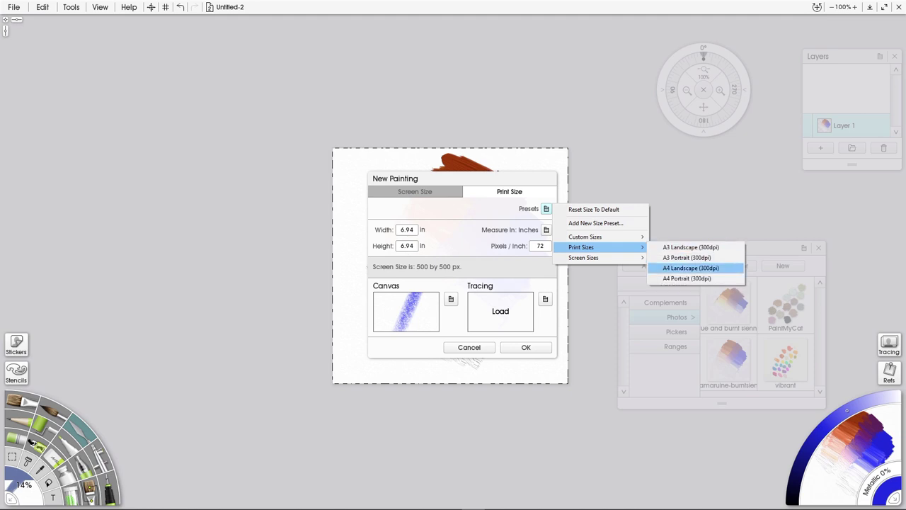
pyautogui.click(691, 268)
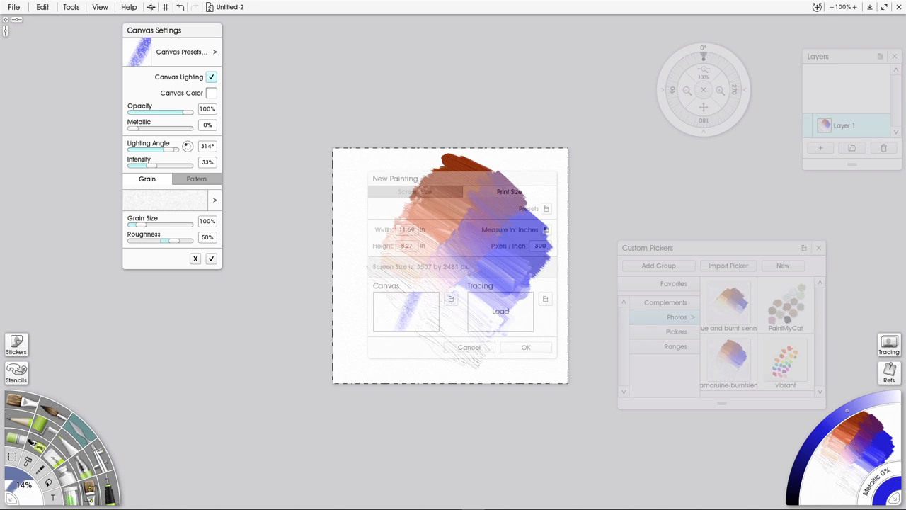
# Step: Apply the Rough Canvas preset to the new painting and create it
pyautogui.click(186, 51)
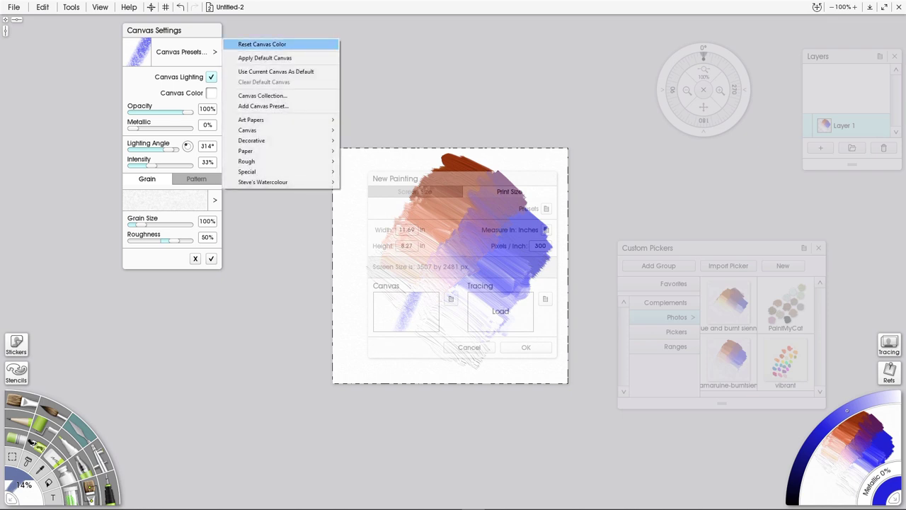
pyautogui.moveTo(276, 130)
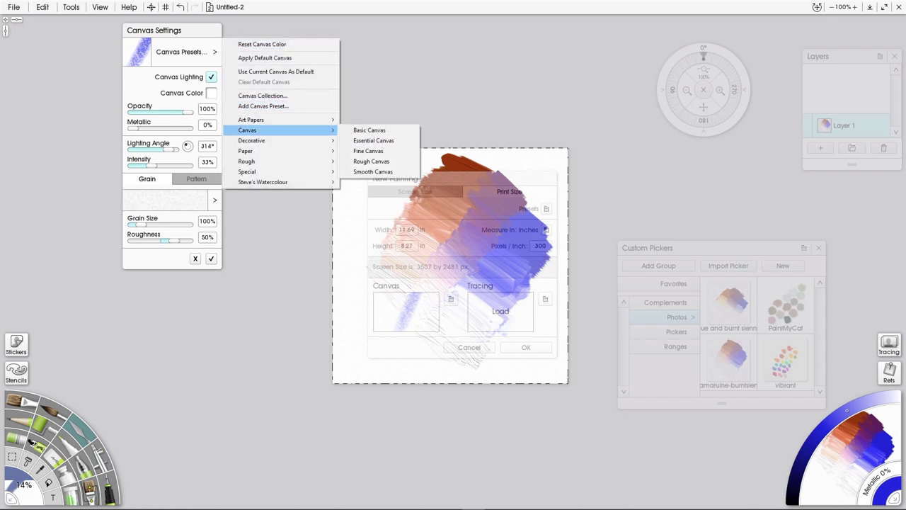
pyautogui.click(371, 161)
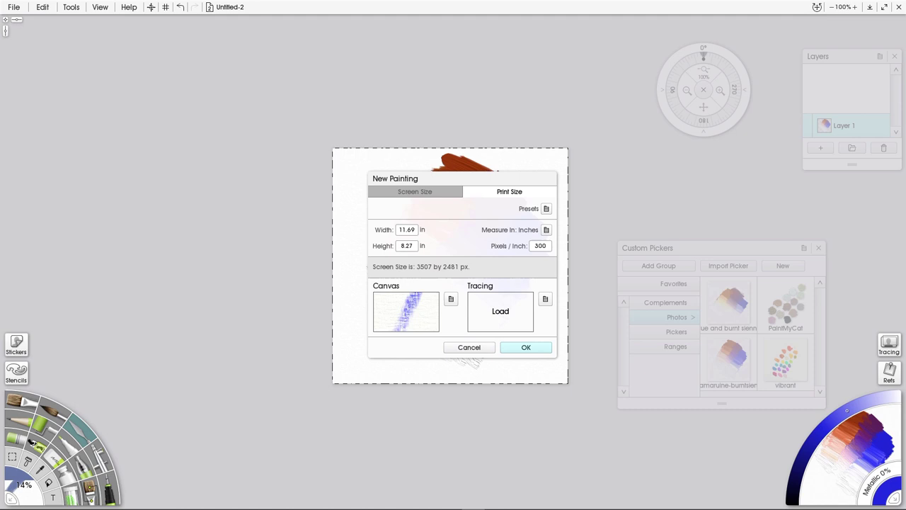
pyautogui.click(524, 347)
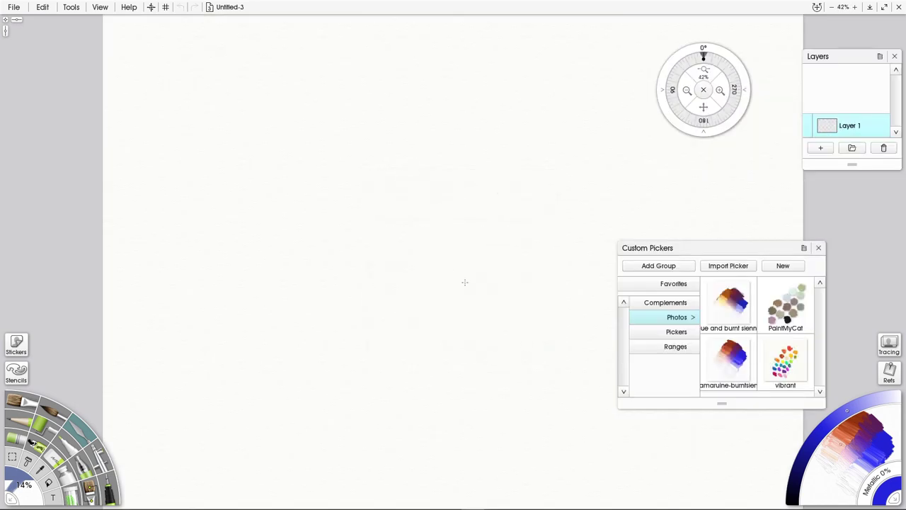
# Step: Close the Custom Pickers and sample a paint color from the palette image in the color picker
pyautogui.scroll(-6, 443, 236)
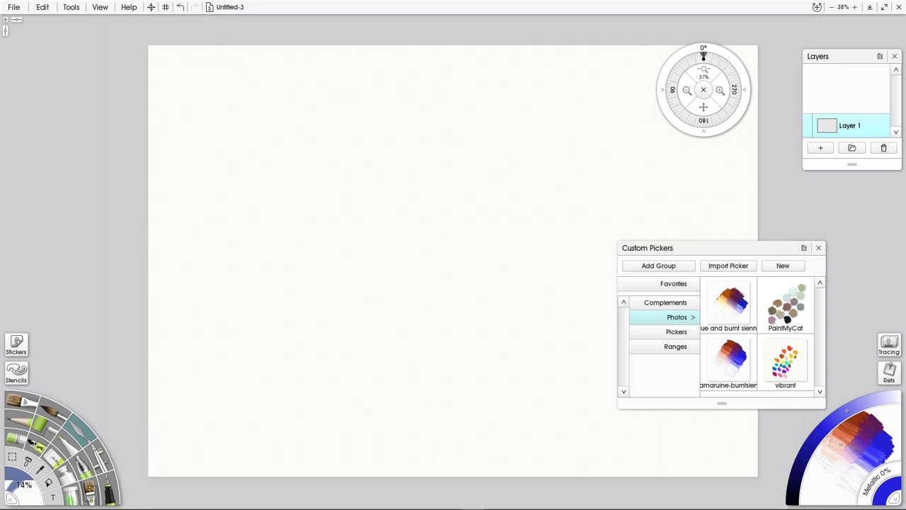
pyautogui.scroll(1, 433, 226)
pyautogui.scroll(-5, 422, 215)
pyautogui.scroll(3, 436, 223)
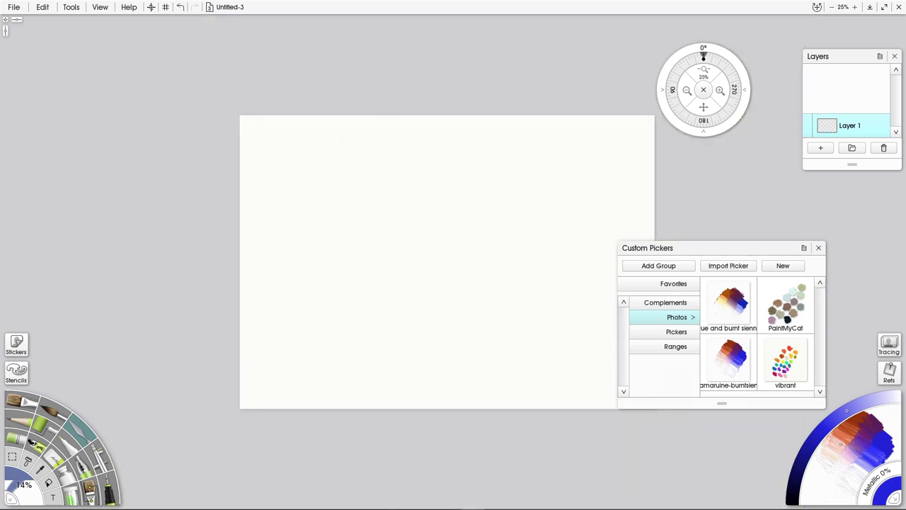
pyautogui.click(819, 247)
pyautogui.scroll(2, 442, 195)
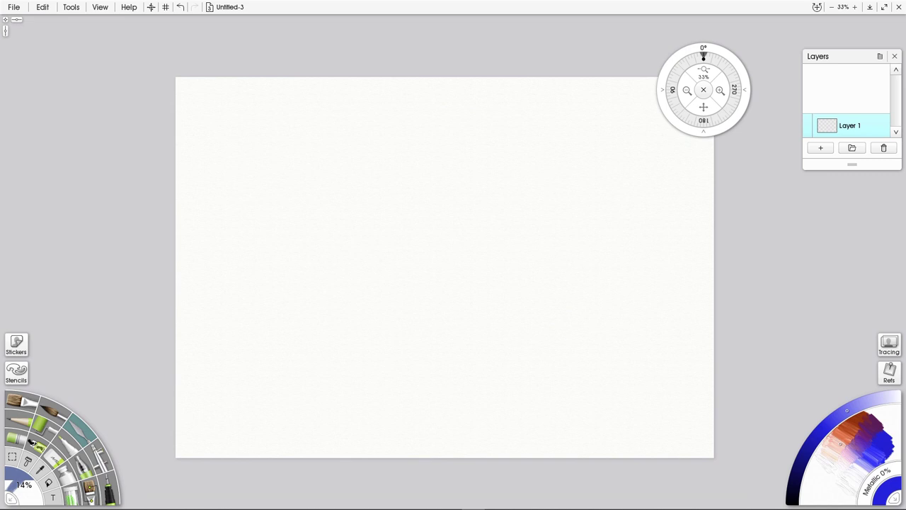
pyautogui.click(853, 422)
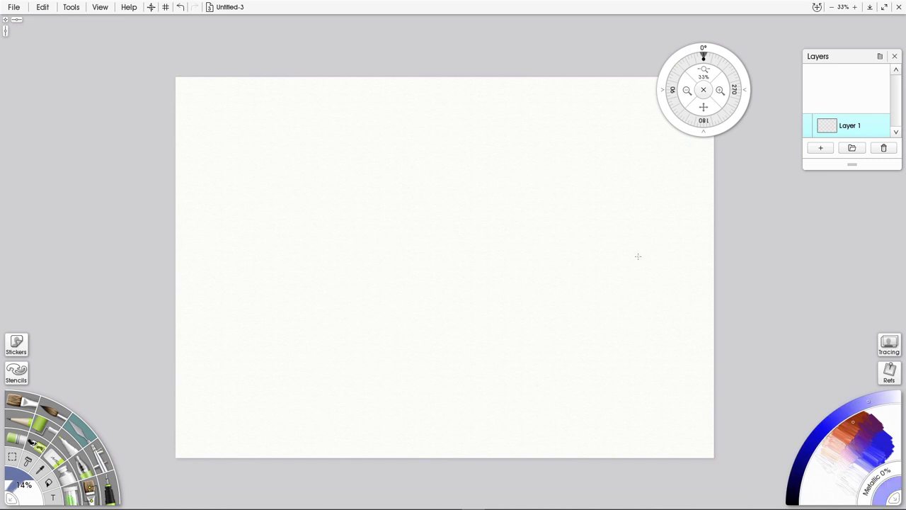
# Step: Select the Oil Brush, open its presets and move them clear of the middle of the canvas
pyautogui.click(22, 401)
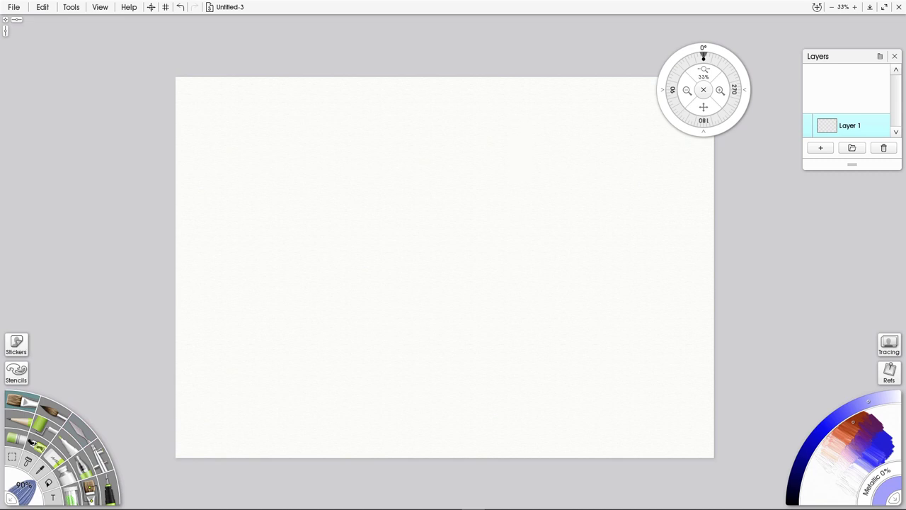
pyautogui.moveTo(25, 412); pyautogui.dragTo(28, 406)
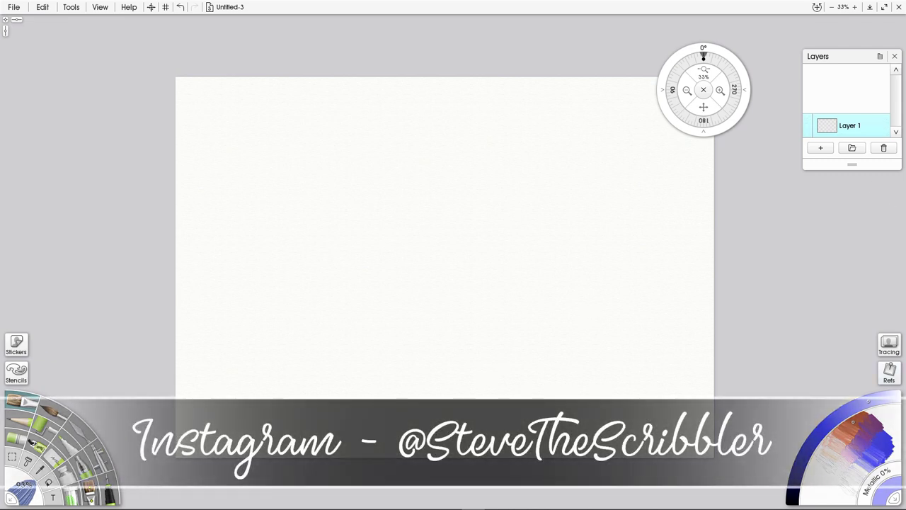
pyautogui.rightClick(21, 401)
pyautogui.moveTo(712, 151); pyautogui.dragTo(122, 29)
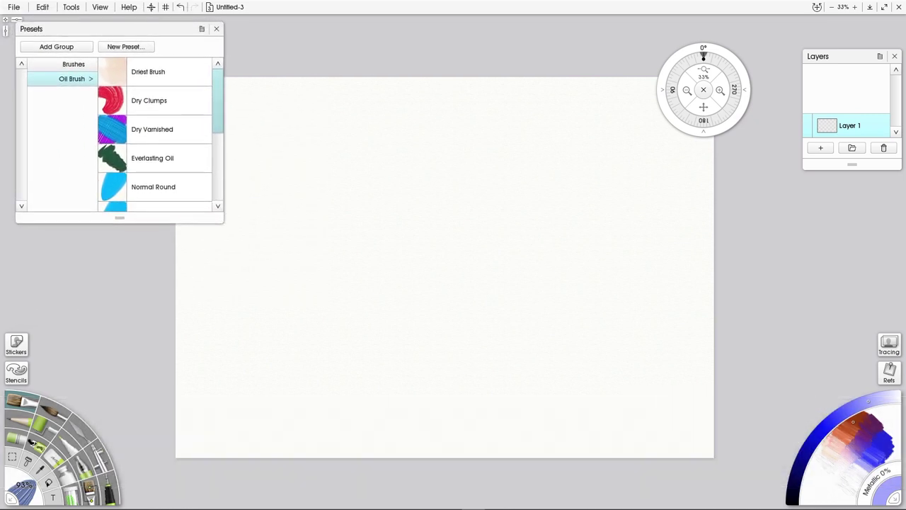
pyautogui.moveTo(120, 217); pyautogui.dragTo(119, 209)
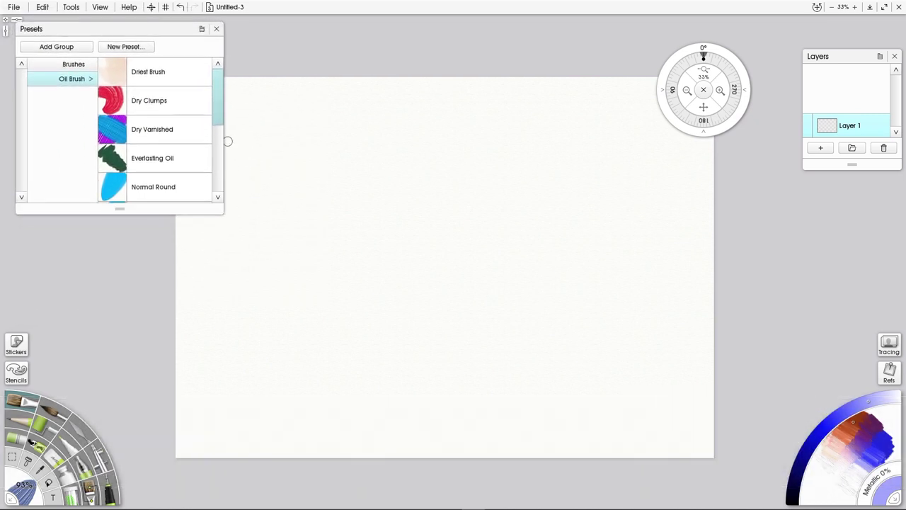
pyautogui.moveTo(120, 29); pyautogui.dragTo(122, 32)
pyautogui.moveTo(121, 212); pyautogui.dragTo(121, 213)
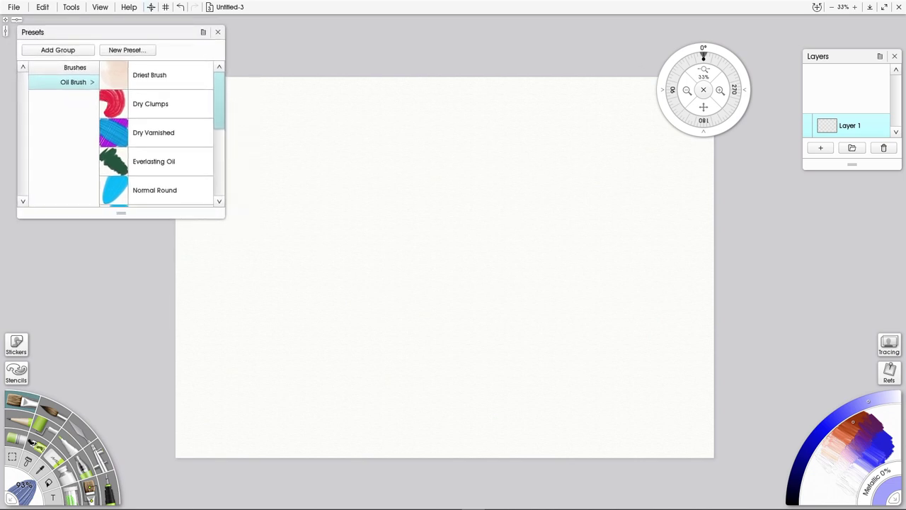
# Step: Apply the Normal Square preset to the Oil Brush
pyautogui.moveTo(220, 101); pyautogui.dragTo(219, 140)
pyautogui.scroll(-2, 162, 134)
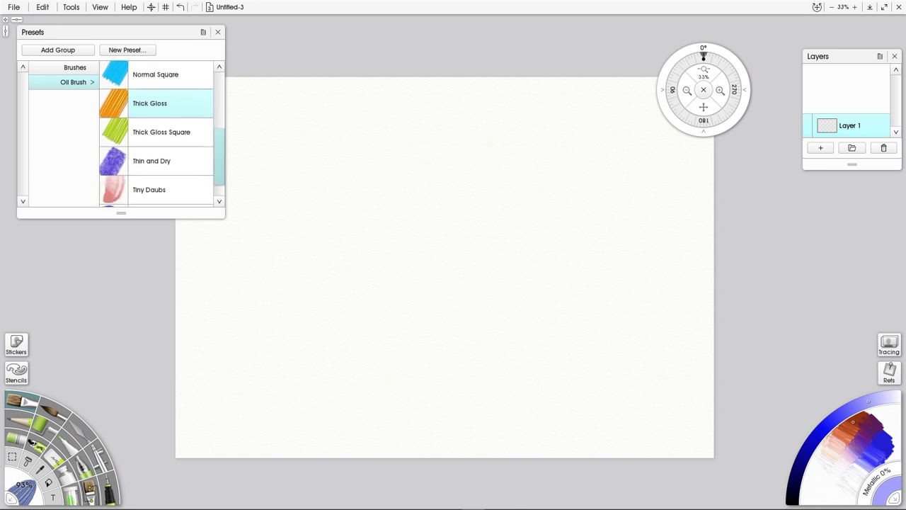
pyautogui.scroll(3, 162, 134)
pyautogui.click(156, 138)
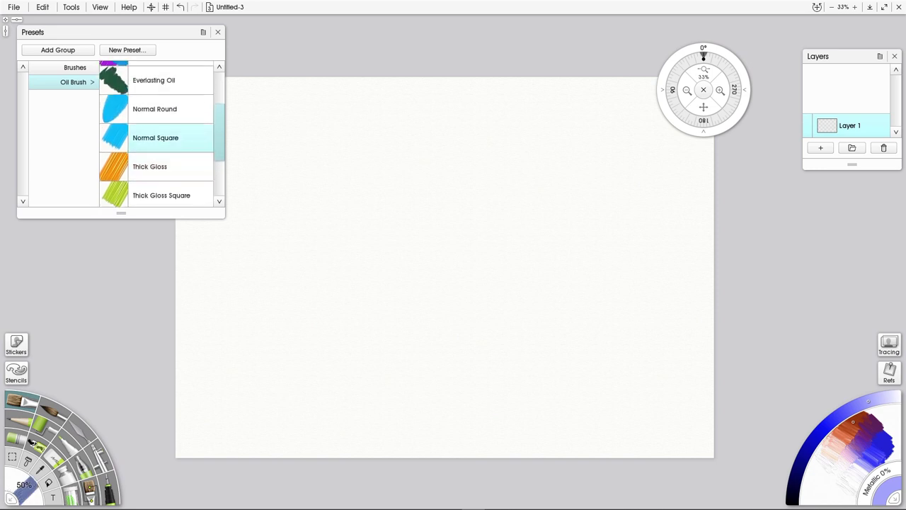
# Step: Put the brush presets away and enlarge the Oil Brush to 177%
pyautogui.moveTo(71, 32); pyautogui.dragTo(904, 72)
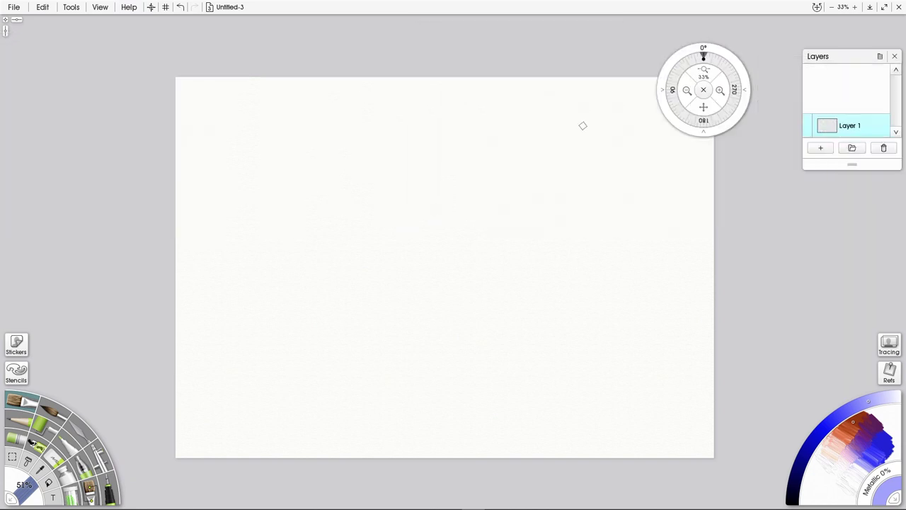
pyautogui.press(']')
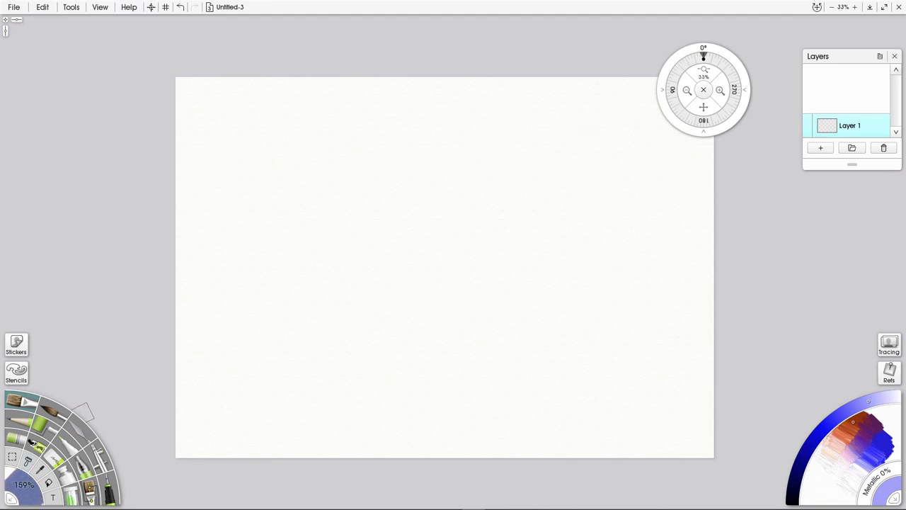
pyautogui.press(']')
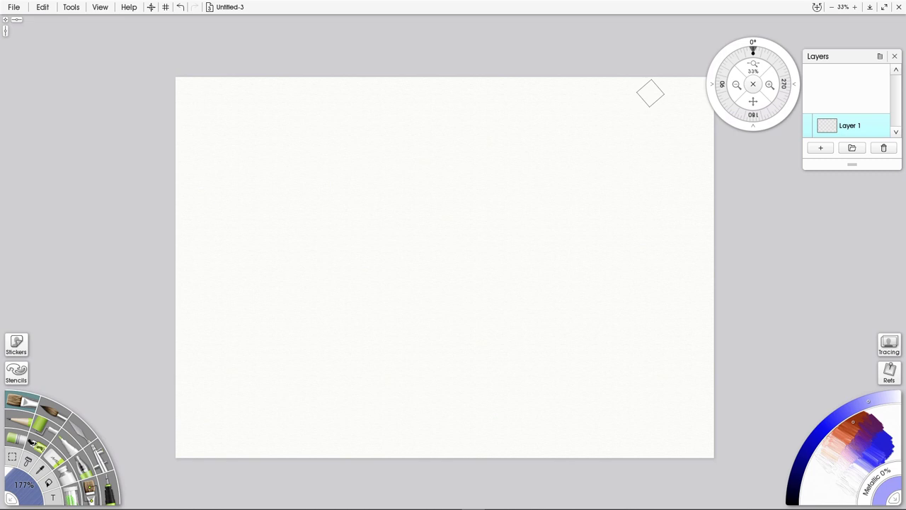
# Step: Paint light lavender strokes into the upper-right corner of the canvas, sampling a fresh pale lavender from the palette image to blend over them
pyautogui.moveTo(651, 93)
pyautogui.mouseDown()
pyautogui.moveTo(683, 109)
pyautogui.moveTo(655, 73)
pyautogui.moveTo(716, 81)
pyautogui.mouseUp()
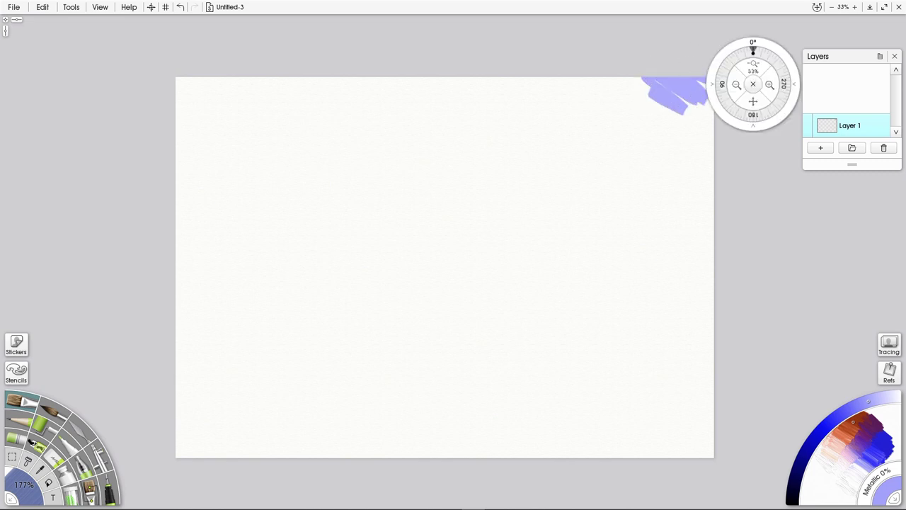
pyautogui.moveTo(647, 131)
pyautogui.mouseDown()
pyautogui.moveTo(664, 102)
pyautogui.moveTo(700, 111)
pyautogui.mouseUp()
pyautogui.moveTo(853, 463); pyautogui.dragTo(826, 485)
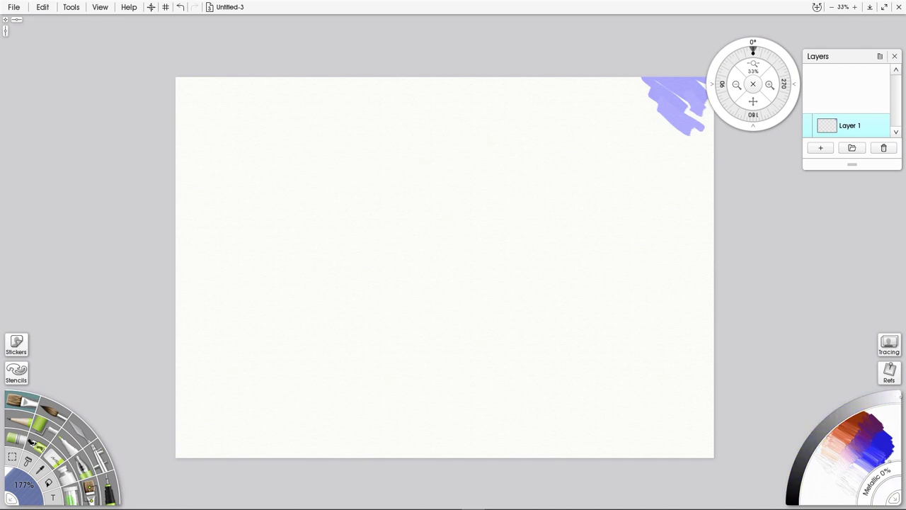
pyautogui.click(886, 450)
pyautogui.click(871, 441)
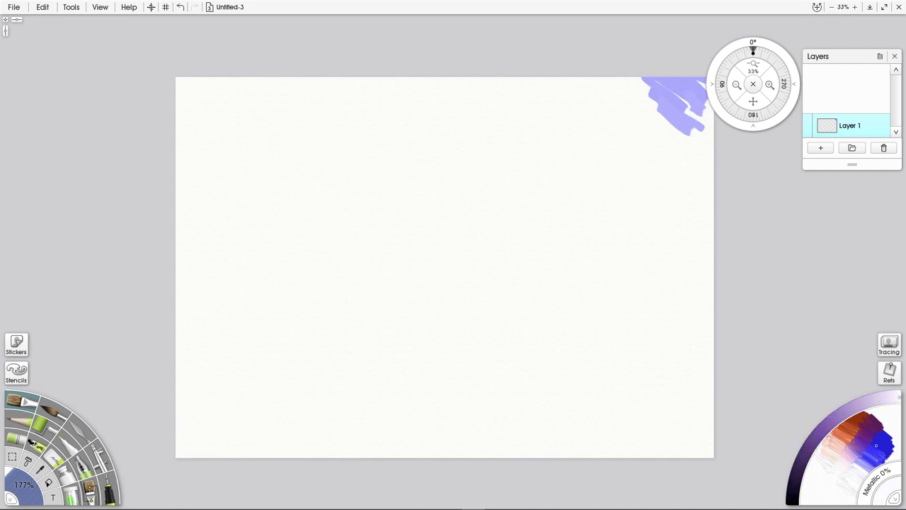
pyautogui.click(885, 449)
pyautogui.moveTo(834, 417)
pyautogui.mouseDown()
pyautogui.moveTo(886, 398)
pyautogui.moveTo(878, 399)
pyautogui.mouseUp()
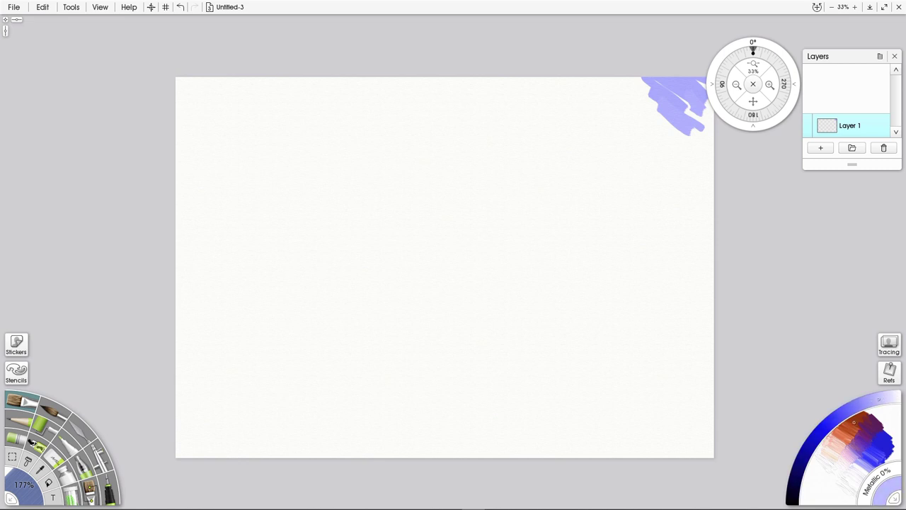
pyautogui.moveTo(676, 145)
pyautogui.mouseDown()
pyautogui.moveTo(630, 97)
pyautogui.moveTo(653, 107)
pyautogui.moveTo(664, 90)
pyautogui.moveTo(716, 123)
pyautogui.moveTo(696, 83)
pyautogui.mouseUp()
# Step: Brush deep violet-blue across the top of the sky and blend diagonal pale pink cloud strokes over it down to the horizon
pyautogui.moveTo(858, 425)
pyautogui.mouseDown()
pyautogui.moveTo(885, 441)
pyautogui.moveTo(868, 431)
pyautogui.mouseUp()
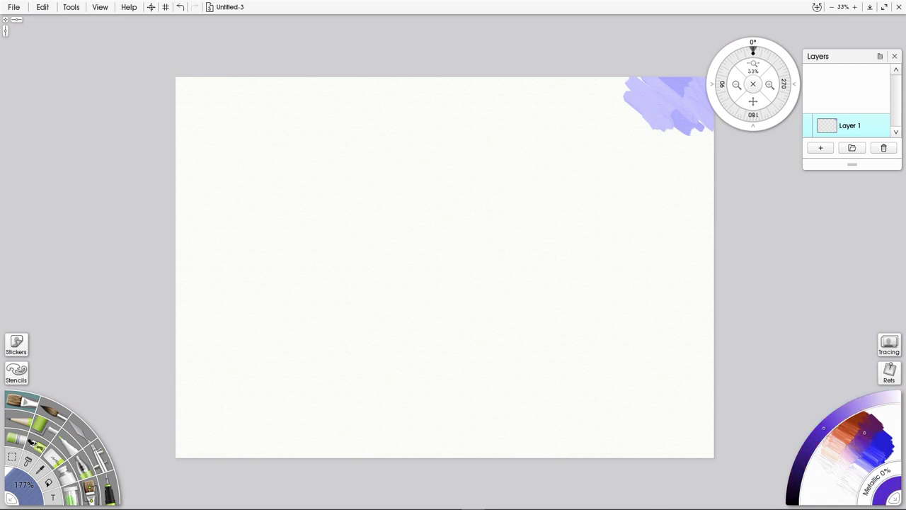
pyautogui.moveTo(673, 134)
pyautogui.mouseDown()
pyautogui.moveTo(656, 100)
pyautogui.moveTo(611, 82)
pyautogui.moveTo(627, 109)
pyautogui.moveTo(664, 107)
pyautogui.moveTo(656, 86)
pyautogui.moveTo(703, 109)
pyautogui.moveTo(675, 67)
pyautogui.moveTo(713, 67)
pyautogui.moveTo(629, 104)
pyautogui.moveTo(638, 116)
pyautogui.moveTo(723, 128)
pyautogui.moveTo(587, 96)
pyautogui.moveTo(616, 108)
pyautogui.moveTo(622, 100)
pyautogui.moveTo(536, 63)
pyautogui.moveTo(500, 94)
pyautogui.moveTo(537, 126)
pyautogui.moveTo(499, 109)
pyautogui.moveTo(625, 158)
pyautogui.moveTo(664, 155)
pyautogui.moveTo(704, 170)
pyautogui.moveTo(437, 92)
pyautogui.moveTo(451, 76)
pyautogui.moveTo(516, 104)
pyautogui.moveTo(546, 104)
pyautogui.moveTo(440, 128)
pyautogui.moveTo(440, 156)
pyautogui.moveTo(279, 102)
pyautogui.moveTo(257, 145)
pyautogui.moveTo(192, 137)
pyautogui.moveTo(354, 103)
pyautogui.moveTo(386, 72)
pyautogui.moveTo(334, 56)
pyautogui.moveTo(135, 99)
pyautogui.mouseUp()
pyautogui.click(839, 457)
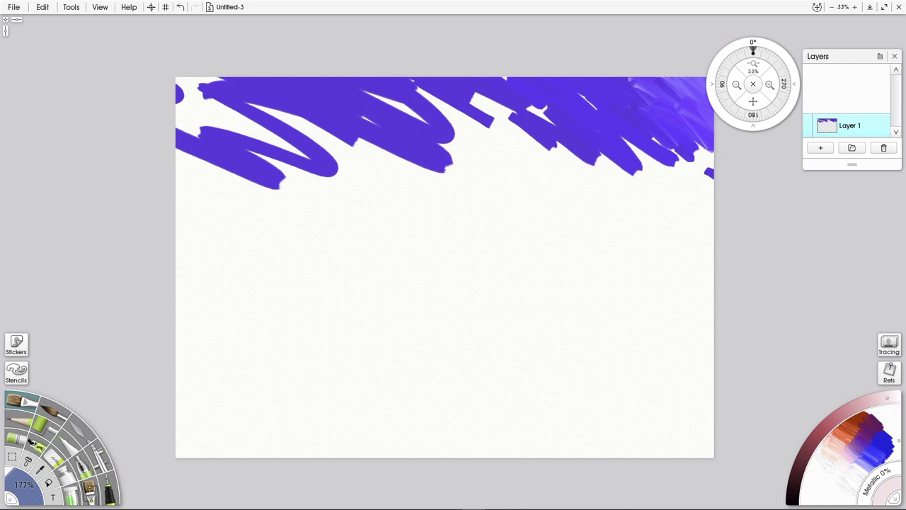
pyautogui.moveTo(453, 113)
pyautogui.mouseDown()
pyautogui.moveTo(509, 127)
pyautogui.moveTo(676, 205)
pyautogui.moveTo(697, 146)
pyautogui.moveTo(626, 133)
pyautogui.mouseUp()
pyautogui.moveTo(505, 93); pyautogui.dragTo(586, 139)
pyautogui.moveTo(569, 109); pyautogui.dragTo(655, 144)
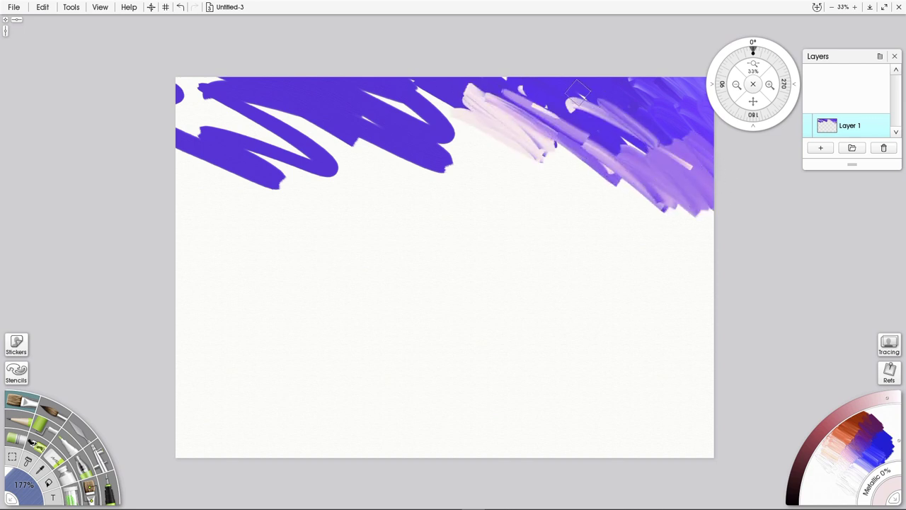
pyautogui.moveTo(703, 174); pyautogui.dragTo(712, 190)
pyautogui.moveTo(491, 102)
pyautogui.mouseDown()
pyautogui.moveTo(581, 190)
pyautogui.moveTo(598, 187)
pyautogui.moveTo(598, 170)
pyautogui.moveTo(655, 189)
pyautogui.moveTo(533, 91)
pyautogui.moveTo(601, 133)
pyautogui.moveTo(579, 92)
pyautogui.moveTo(560, 85)
pyautogui.moveTo(633, 119)
pyautogui.moveTo(686, 168)
pyautogui.moveTo(659, 175)
pyautogui.moveTo(550, 137)
pyautogui.moveTo(521, 144)
pyautogui.moveTo(414, 89)
pyautogui.moveTo(535, 176)
pyautogui.moveTo(531, 183)
pyautogui.moveTo(498, 175)
pyautogui.moveTo(471, 131)
pyautogui.moveTo(531, 138)
pyautogui.moveTo(516, 161)
pyautogui.moveTo(435, 185)
pyautogui.moveTo(410, 113)
pyautogui.moveTo(378, 99)
pyautogui.moveTo(408, 159)
pyautogui.moveTo(347, 138)
pyautogui.moveTo(362, 185)
pyautogui.moveTo(274, 111)
pyautogui.moveTo(255, 104)
pyautogui.moveTo(225, 112)
pyautogui.moveTo(232, 114)
pyautogui.moveTo(164, 103)
pyautogui.moveTo(182, 84)
pyautogui.moveTo(297, 113)
pyautogui.moveTo(231, 126)
pyautogui.moveTo(254, 149)
pyautogui.moveTo(220, 162)
pyautogui.moveTo(165, 156)
pyautogui.moveTo(332, 191)
pyautogui.moveTo(258, 152)
pyautogui.moveTo(276, 178)
pyautogui.moveTo(277, 228)
pyautogui.moveTo(197, 204)
pyautogui.moveTo(358, 193)
pyautogui.moveTo(450, 222)
pyautogui.moveTo(416, 184)
pyautogui.moveTo(476, 188)
pyautogui.moveTo(556, 196)
pyautogui.moveTo(607, 216)
pyautogui.moveTo(602, 199)
pyautogui.moveTo(631, 200)
pyautogui.moveTo(696, 234)
pyautogui.moveTo(693, 216)
pyautogui.moveTo(720, 194)
pyautogui.moveTo(742, 263)
pyautogui.moveTo(708, 240)
pyautogui.moveTo(757, 269)
pyautogui.moveTo(583, 197)
pyautogui.moveTo(736, 265)
pyautogui.moveTo(526, 242)
pyautogui.moveTo(532, 214)
pyautogui.moveTo(559, 213)
pyautogui.moveTo(489, 212)
pyautogui.moveTo(496, 192)
pyautogui.moveTo(527, 181)
pyautogui.moveTo(591, 212)
pyautogui.moveTo(436, 248)
pyautogui.moveTo(382, 245)
pyautogui.moveTo(410, 243)
pyautogui.moveTo(497, 271)
pyautogui.moveTo(476, 272)
pyautogui.mouseUp()
pyautogui.moveTo(684, 285)
pyautogui.mouseDown()
pyautogui.moveTo(516, 267)
pyautogui.moveTo(670, 264)
pyautogui.moveTo(372, 291)
pyautogui.moveTo(473, 270)
pyautogui.moveTo(620, 284)
pyautogui.mouseUp()
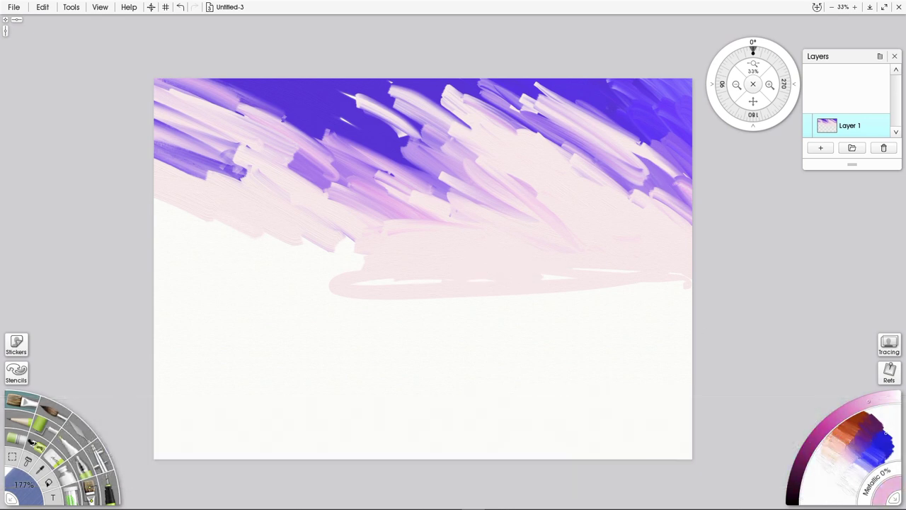
# Step: Lay pink strokes along the horizon and paint rolling distant hills over them in a muted purple sampled from the palette image
pyautogui.moveTo(485, 264)
pyautogui.mouseDown()
pyautogui.moveTo(577, 278)
pyautogui.moveTo(457, 266)
pyautogui.moveTo(407, 278)
pyautogui.moveTo(452, 262)
pyautogui.moveTo(366, 282)
pyautogui.moveTo(550, 287)
pyautogui.moveTo(486, 258)
pyautogui.moveTo(622, 281)
pyautogui.moveTo(635, 268)
pyautogui.moveTo(588, 286)
pyautogui.moveTo(640, 268)
pyautogui.moveTo(675, 265)
pyautogui.moveTo(688, 275)
pyautogui.moveTo(481, 285)
pyautogui.mouseUp()
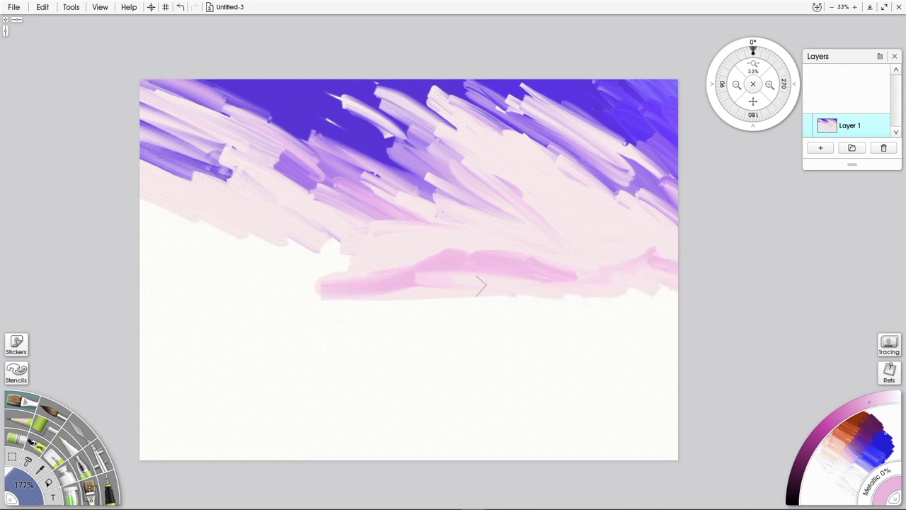
pyautogui.moveTo(557, 263)
pyautogui.mouseDown()
pyautogui.moveTo(670, 257)
pyautogui.moveTo(550, 267)
pyautogui.moveTo(647, 247)
pyautogui.moveTo(505, 277)
pyautogui.moveTo(637, 259)
pyautogui.moveTo(621, 290)
pyautogui.moveTo(576, 271)
pyautogui.moveTo(637, 247)
pyautogui.moveTo(539, 281)
pyautogui.moveTo(598, 260)
pyautogui.moveTo(510, 273)
pyautogui.moveTo(644, 265)
pyautogui.moveTo(652, 260)
pyautogui.moveTo(637, 252)
pyautogui.moveTo(642, 245)
pyautogui.moveTo(703, 268)
pyautogui.moveTo(579, 265)
pyautogui.mouseUp()
pyautogui.click(882, 446)
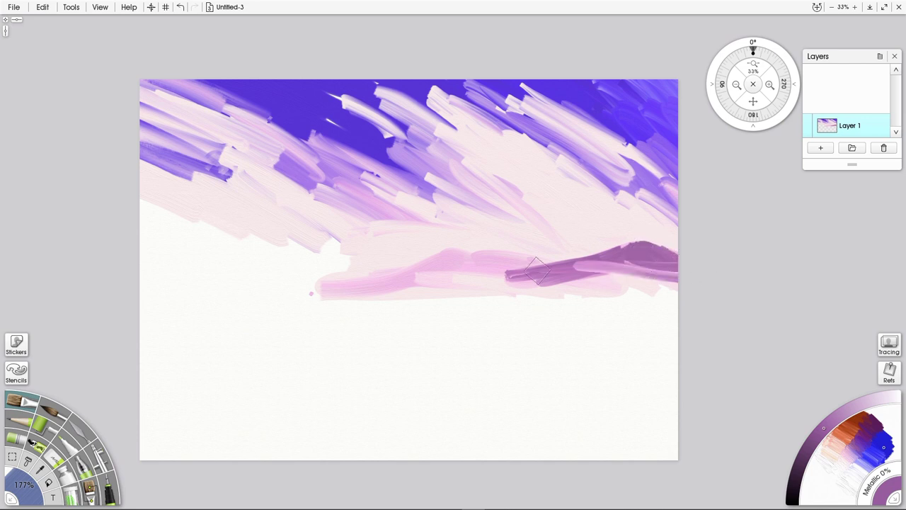
pyautogui.moveTo(551, 276)
pyautogui.mouseDown()
pyautogui.moveTo(464, 263)
pyautogui.moveTo(554, 269)
pyautogui.moveTo(459, 262)
pyautogui.moveTo(568, 263)
pyautogui.moveTo(444, 258)
pyautogui.moveTo(506, 258)
pyautogui.moveTo(447, 249)
pyautogui.mouseUp()
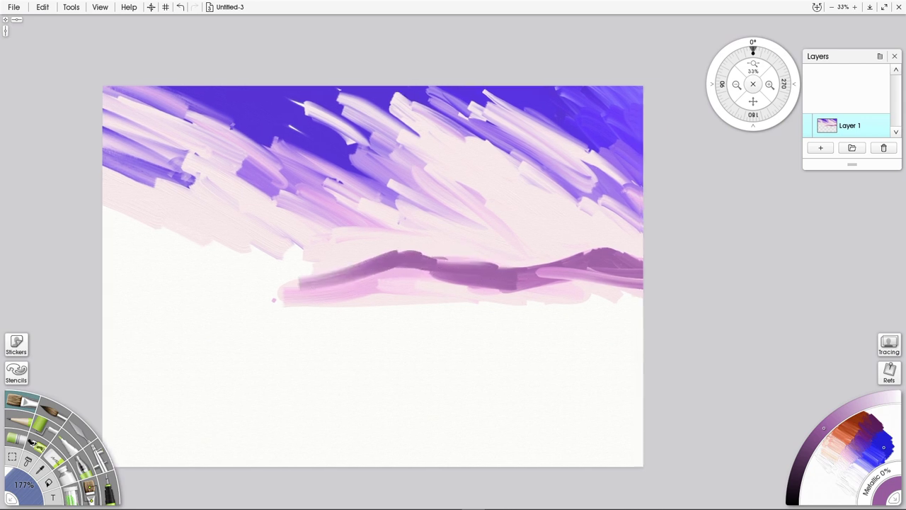
pyautogui.moveTo(380, 274)
pyautogui.mouseDown()
pyautogui.moveTo(439, 280)
pyautogui.moveTo(395, 257)
pyautogui.moveTo(432, 255)
pyautogui.moveTo(394, 254)
pyautogui.moveTo(577, 284)
pyautogui.moveTo(384, 286)
pyautogui.moveTo(370, 278)
pyautogui.moveTo(397, 271)
pyautogui.moveTo(276, 280)
pyautogui.mouseUp()
pyautogui.moveTo(451, 278)
pyautogui.mouseDown()
pyautogui.moveTo(538, 300)
pyautogui.moveTo(627, 294)
pyautogui.mouseUp()
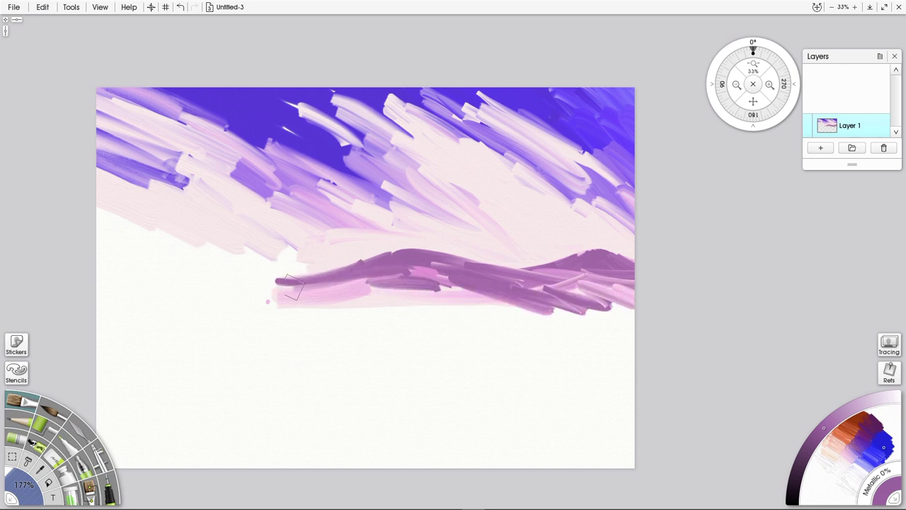
# Step: Block in a large purple hillside sloping down from the left edge of the canvas to the distant hills
pyautogui.moveTo(304, 286)
pyautogui.mouseDown()
pyautogui.moveTo(226, 270)
pyautogui.moveTo(320, 275)
pyautogui.moveTo(273, 277)
pyautogui.moveTo(267, 263)
pyautogui.moveTo(340, 273)
pyautogui.moveTo(254, 257)
pyautogui.moveTo(325, 266)
pyautogui.moveTo(188, 227)
pyautogui.mouseUp()
pyautogui.moveTo(144, 208)
pyautogui.mouseDown()
pyautogui.moveTo(272, 285)
pyautogui.moveTo(126, 223)
pyautogui.moveTo(248, 289)
pyautogui.moveTo(186, 282)
pyautogui.mouseUp()
pyautogui.moveTo(78, 243)
pyautogui.mouseDown()
pyautogui.moveTo(92, 270)
pyautogui.moveTo(147, 301)
pyautogui.moveTo(218, 300)
pyautogui.moveTo(210, 281)
pyautogui.moveTo(345, 279)
pyautogui.moveTo(299, 263)
pyautogui.moveTo(399, 286)
pyautogui.moveTo(254, 259)
pyautogui.moveTo(191, 233)
pyautogui.moveTo(351, 284)
pyautogui.moveTo(345, 313)
pyautogui.mouseUp()
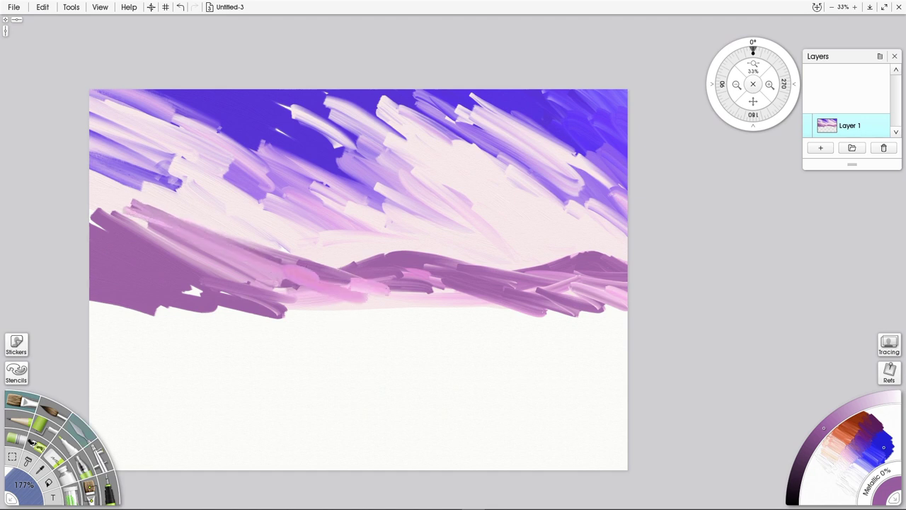
# Step: Switch to the Palette Knife at 94% size and smear the strokes of the left hillside into the pink horizon
pyautogui.moveTo(29, 484); pyautogui.dragTo(14, 495)
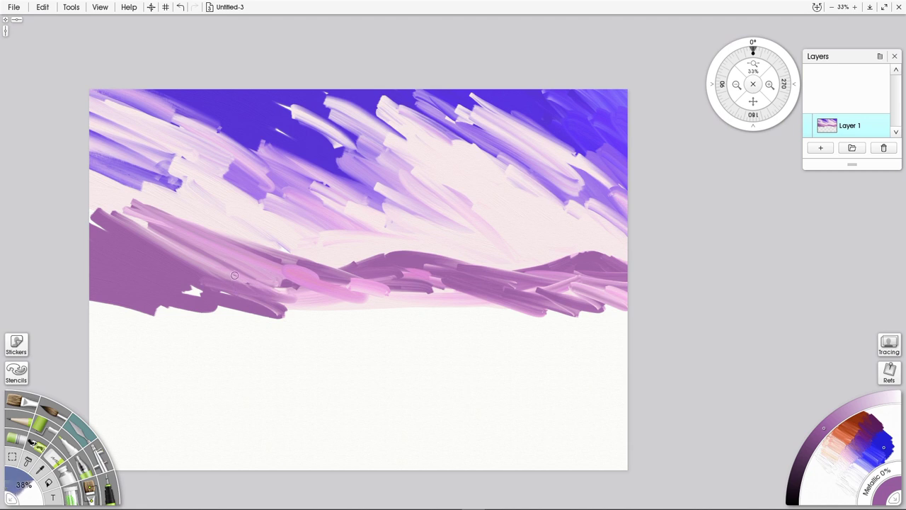
pyautogui.press(']')
pyautogui.press(']')
pyautogui.press(']')
pyautogui.press(']')
pyautogui.moveTo(246, 275)
pyautogui.mouseDown()
pyautogui.moveTo(311, 311)
pyautogui.moveTo(324, 278)
pyautogui.moveTo(392, 306)
pyautogui.mouseUp()
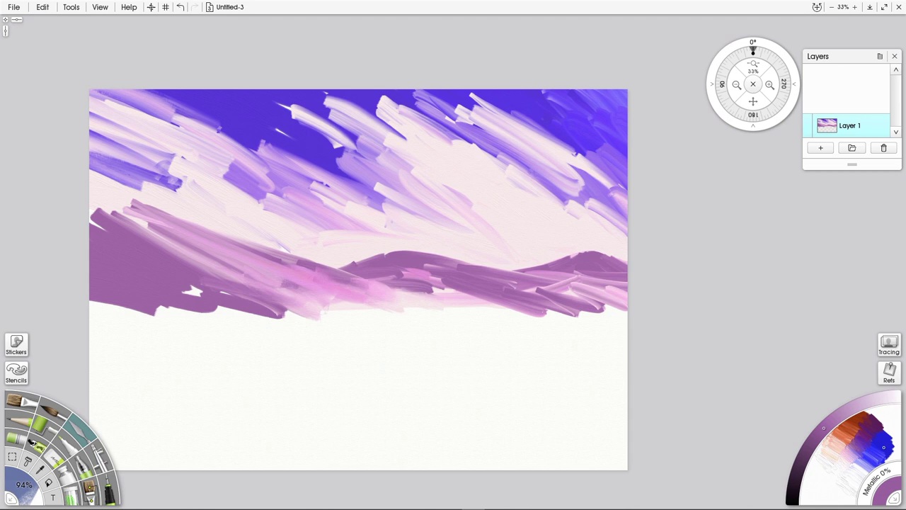
pyautogui.moveTo(490, 301); pyautogui.dragTo(145, 261)
pyautogui.moveTo(188, 286)
pyautogui.mouseDown()
pyautogui.moveTo(170, 256)
pyautogui.moveTo(91, 192)
pyautogui.moveTo(131, 216)
pyautogui.moveTo(95, 216)
pyautogui.mouseUp()
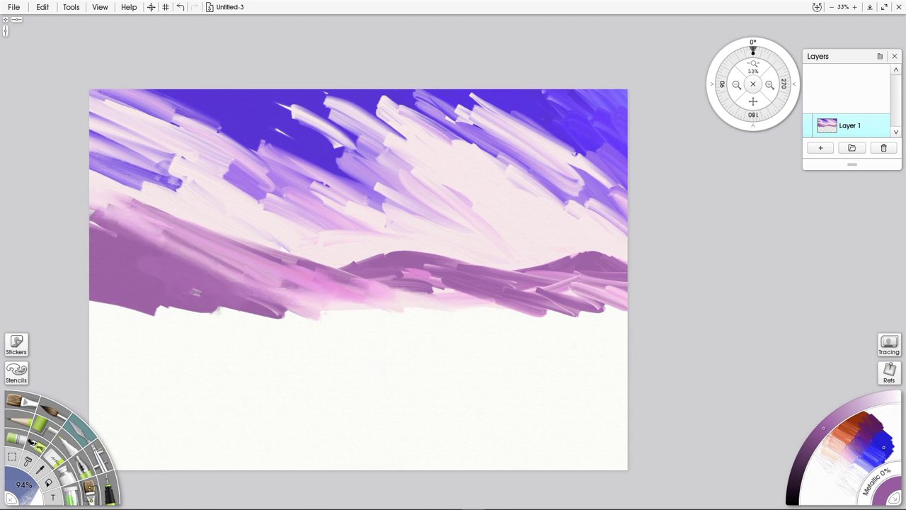
# Step: Smooth the ridgeline, inner strokes and lower edges of the distant hills with the Palette Knife
pyautogui.moveTo(371, 277)
pyautogui.mouseDown()
pyautogui.moveTo(485, 296)
pyautogui.moveTo(425, 265)
pyautogui.mouseUp()
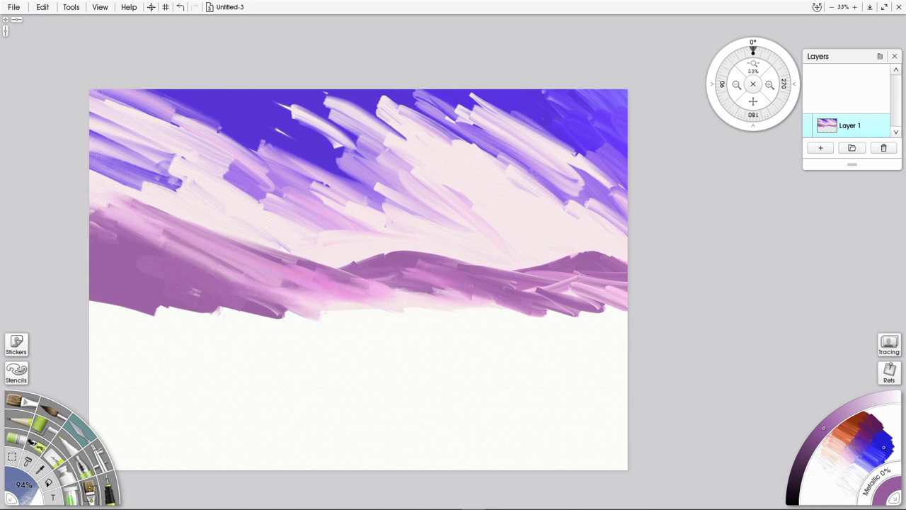
pyautogui.moveTo(368, 284); pyautogui.dragTo(445, 289)
pyautogui.moveTo(325, 279); pyautogui.dragTo(259, 273)
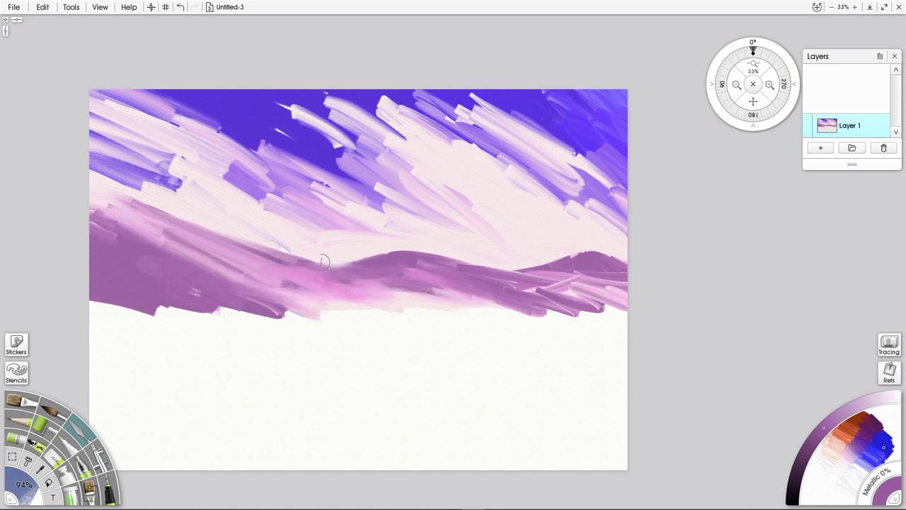
pyautogui.moveTo(322, 261)
pyautogui.mouseDown()
pyautogui.moveTo(496, 268)
pyautogui.moveTo(555, 279)
pyautogui.moveTo(527, 266)
pyautogui.moveTo(627, 259)
pyautogui.mouseUp()
pyautogui.moveTo(542, 292)
pyautogui.mouseDown()
pyautogui.moveTo(625, 310)
pyautogui.moveTo(596, 303)
pyautogui.mouseUp()
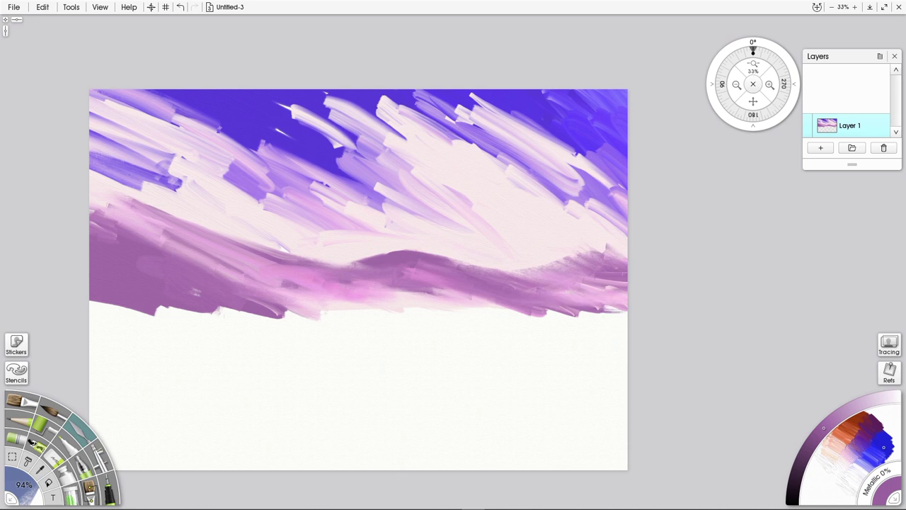
pyautogui.moveTo(405, 283); pyautogui.dragTo(476, 300)
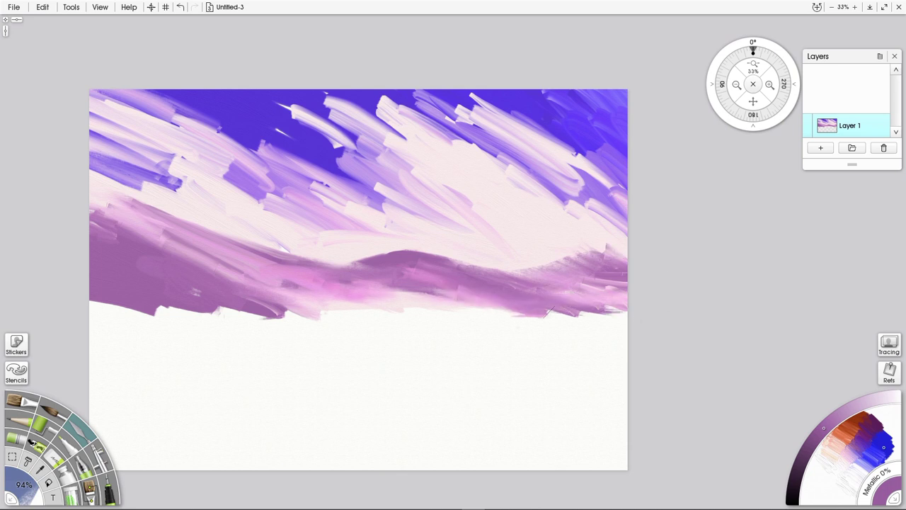
pyautogui.moveTo(545, 310); pyautogui.dragTo(583, 315)
pyautogui.moveTo(226, 309)
pyautogui.mouseDown()
pyautogui.moveTo(304, 315)
pyautogui.moveTo(291, 314)
pyautogui.mouseUp()
pyautogui.moveTo(111, 306); pyautogui.dragTo(141, 311)
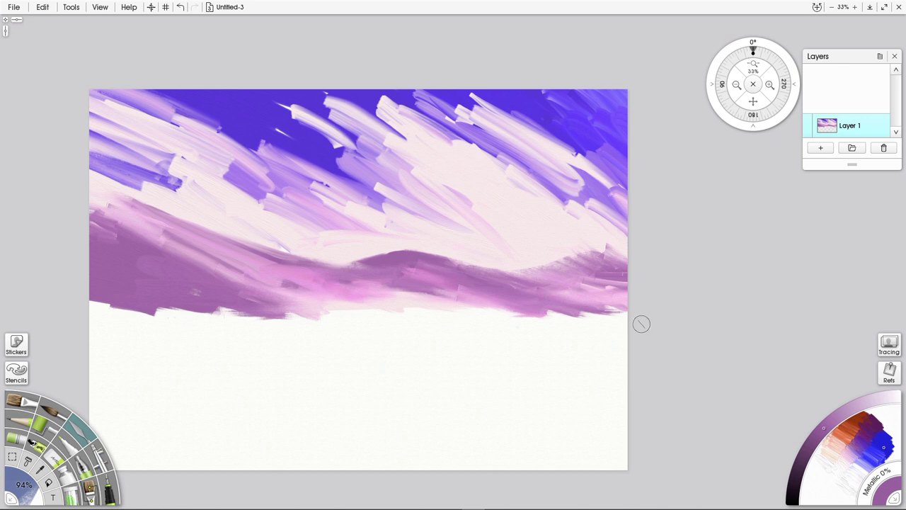
# Step: Sample burnt sienna, darken it to deep brown and paint a tree on the right with a bushy ground line using the Oil Brush
pyautogui.click(864, 420)
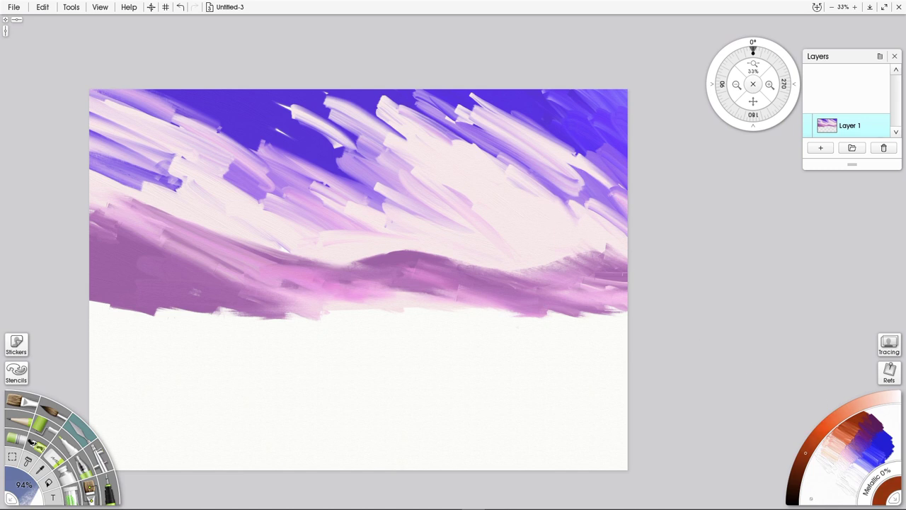
pyautogui.click(21, 402)
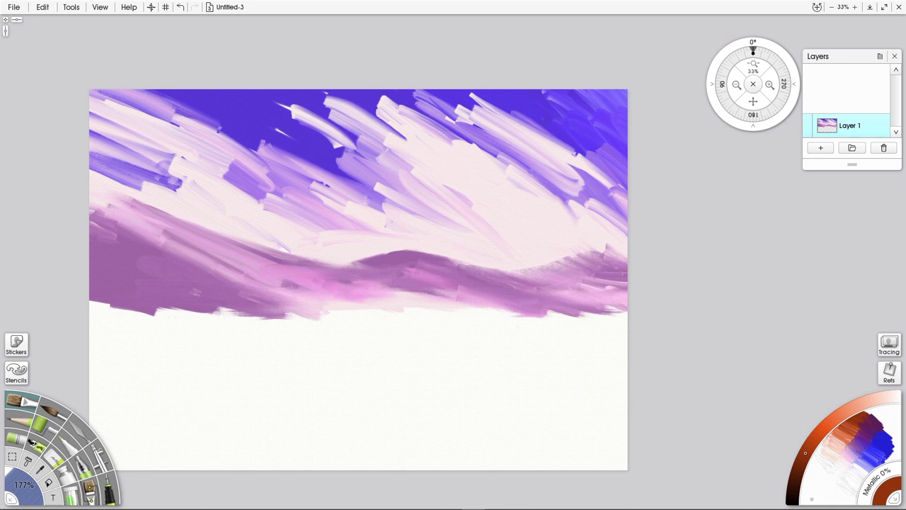
pyautogui.moveTo(805, 453)
pyautogui.mouseDown()
pyautogui.moveTo(794, 485)
pyautogui.moveTo(795, 477)
pyautogui.mouseUp()
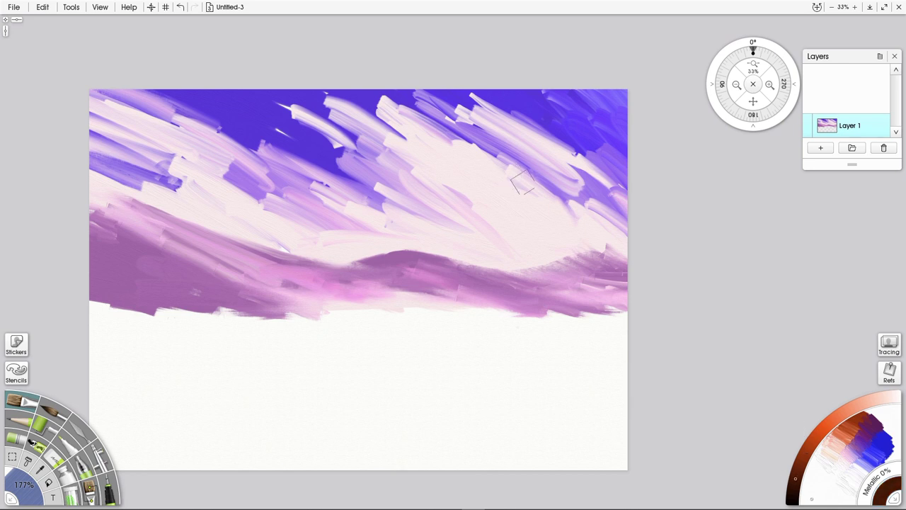
pyautogui.moveTo(533, 182)
pyautogui.mouseDown()
pyautogui.moveTo(538, 206)
pyautogui.moveTo(534, 177)
pyautogui.moveTo(558, 214)
pyautogui.moveTo(519, 207)
pyautogui.moveTo(523, 195)
pyautogui.moveTo(552, 214)
pyautogui.moveTo(510, 177)
pyautogui.moveTo(538, 239)
pyautogui.moveTo(506, 218)
pyautogui.moveTo(556, 206)
pyautogui.moveTo(563, 241)
pyautogui.moveTo(537, 225)
pyautogui.moveTo(496, 216)
pyautogui.moveTo(486, 223)
pyautogui.moveTo(496, 213)
pyautogui.moveTo(487, 223)
pyautogui.moveTo(552, 221)
pyautogui.moveTo(523, 258)
pyautogui.moveTo(524, 272)
pyautogui.moveTo(511, 232)
pyautogui.moveTo(527, 296)
pyautogui.moveTo(539, 242)
pyautogui.moveTo(526, 278)
pyautogui.moveTo(557, 240)
pyautogui.moveTo(528, 300)
pyautogui.moveTo(508, 297)
pyautogui.moveTo(565, 213)
pyautogui.moveTo(539, 235)
pyautogui.moveTo(578, 223)
pyautogui.moveTo(554, 170)
pyautogui.moveTo(532, 168)
pyautogui.mouseUp()
pyautogui.moveTo(511, 303)
pyautogui.mouseDown()
pyautogui.moveTo(555, 312)
pyautogui.moveTo(560, 302)
pyautogui.moveTo(629, 317)
pyautogui.moveTo(588, 296)
pyautogui.moveTo(624, 314)
pyautogui.moveTo(438, 311)
pyautogui.moveTo(454, 322)
pyautogui.moveTo(398, 296)
pyautogui.moveTo(382, 308)
pyautogui.moveTo(503, 313)
pyautogui.moveTo(392, 316)
pyautogui.moveTo(290, 306)
pyautogui.mouseUp()
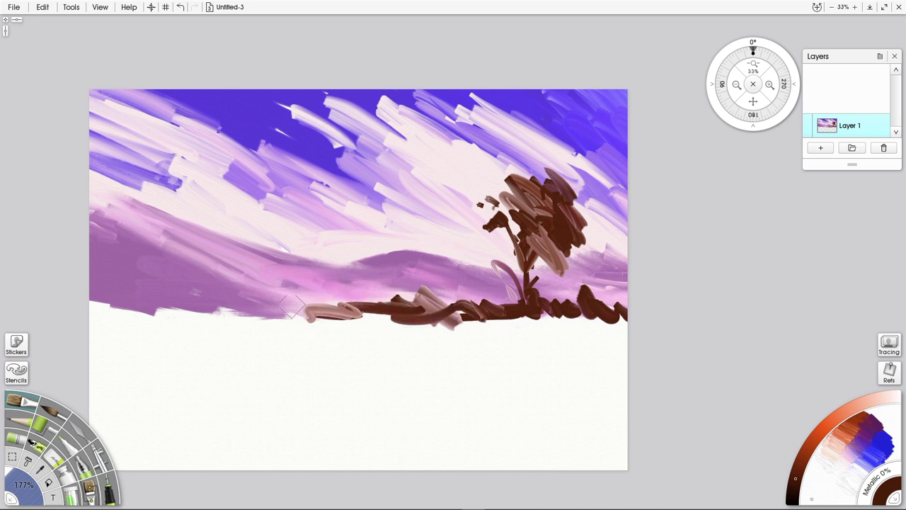
# Step: Paint a larger dark brown tree on the left with foliage, forked branches and trunk, and a dark bank of ground beneath it
pyautogui.moveTo(236, 169)
pyautogui.mouseDown()
pyautogui.moveTo(269, 181)
pyautogui.moveTo(273, 200)
pyautogui.moveTo(238, 170)
pyautogui.moveTo(267, 174)
pyautogui.moveTo(254, 154)
pyautogui.moveTo(268, 135)
pyautogui.moveTo(299, 202)
pyautogui.moveTo(292, 213)
pyautogui.moveTo(250, 200)
pyautogui.moveTo(263, 222)
pyautogui.moveTo(220, 153)
pyautogui.moveTo(240, 153)
pyautogui.moveTo(213, 146)
pyautogui.moveTo(184, 167)
pyautogui.moveTo(238, 204)
pyautogui.moveTo(228, 206)
pyautogui.moveTo(229, 228)
pyautogui.moveTo(217, 203)
pyautogui.moveTo(246, 270)
pyautogui.moveTo(242, 286)
pyautogui.moveTo(246, 225)
pyautogui.moveTo(240, 295)
pyautogui.moveTo(253, 211)
pyautogui.moveTo(242, 317)
pyautogui.moveTo(242, 235)
pyautogui.moveTo(242, 316)
pyautogui.moveTo(248, 242)
pyautogui.moveTo(254, 315)
pyautogui.moveTo(251, 303)
pyautogui.moveTo(291, 325)
pyautogui.moveTo(333, 318)
pyautogui.mouseUp()
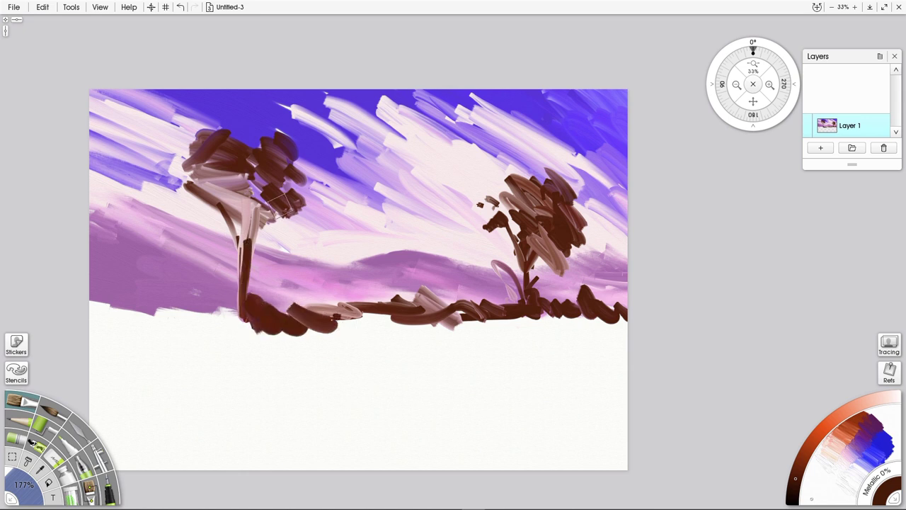
pyautogui.moveTo(279, 203)
pyautogui.mouseDown()
pyautogui.moveTo(316, 228)
pyautogui.moveTo(323, 214)
pyautogui.moveTo(348, 238)
pyautogui.mouseUp()
pyautogui.moveTo(286, 220)
pyautogui.mouseDown()
pyautogui.moveTo(327, 249)
pyautogui.moveTo(312, 202)
pyautogui.moveTo(249, 199)
pyautogui.moveTo(207, 218)
pyautogui.moveTo(223, 213)
pyautogui.mouseUp()
pyautogui.moveTo(252, 204)
pyautogui.mouseDown()
pyautogui.moveTo(279, 221)
pyautogui.moveTo(244, 237)
pyautogui.moveTo(269, 219)
pyautogui.mouseUp()
pyautogui.moveTo(240, 274); pyautogui.dragTo(290, 233)
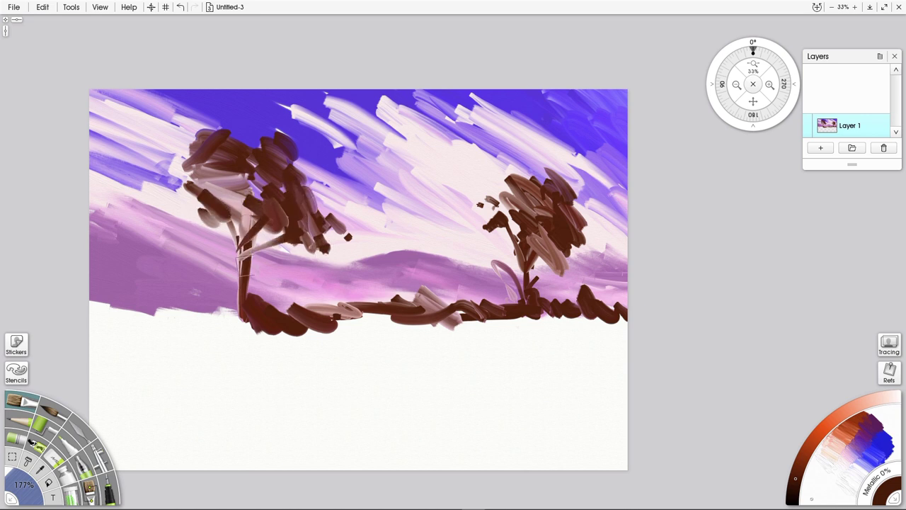
pyautogui.moveTo(200, 190); pyautogui.dragTo(248, 273)
pyautogui.moveTo(202, 199)
pyautogui.mouseDown()
pyautogui.moveTo(221, 224)
pyautogui.moveTo(238, 313)
pyautogui.mouseUp()
pyautogui.moveTo(242, 260)
pyautogui.mouseDown()
pyautogui.moveTo(236, 317)
pyautogui.moveTo(196, 277)
pyautogui.moveTo(233, 330)
pyautogui.moveTo(211, 310)
pyautogui.moveTo(228, 325)
pyautogui.moveTo(105, 308)
pyautogui.moveTo(179, 365)
pyautogui.moveTo(182, 322)
pyautogui.moveTo(349, 331)
pyautogui.moveTo(376, 312)
pyautogui.moveTo(425, 315)
pyautogui.mouseUp()
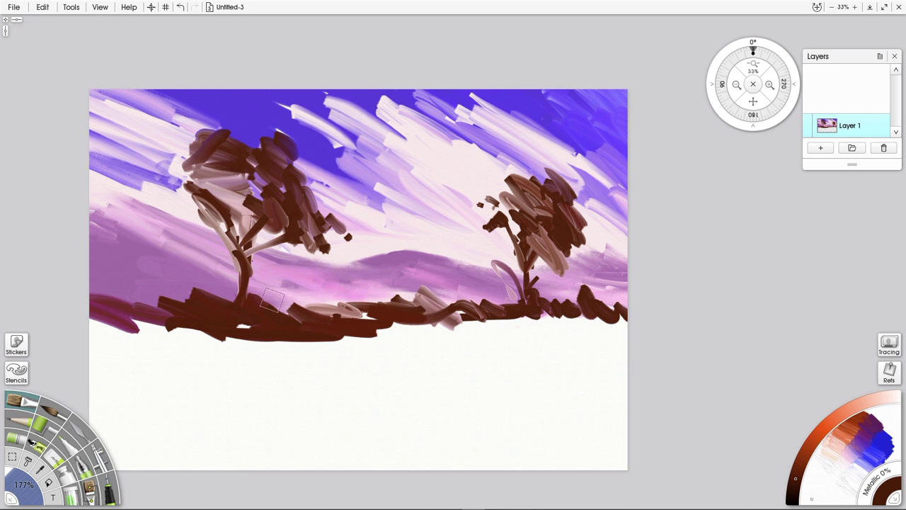
# Step: Sample purple from the left hillside and brush sweeping ground strokes across the canvas below the dark bank
pyautogui.keyDown('alt'); pyautogui.click(168, 280); pyautogui.keyUp('alt')
pyautogui.moveTo(148, 347)
pyautogui.mouseDown()
pyautogui.moveTo(163, 347)
pyautogui.moveTo(166, 335)
pyautogui.moveTo(224, 341)
pyautogui.mouseUp()
pyautogui.moveTo(240, 347); pyautogui.dragTo(253, 348)
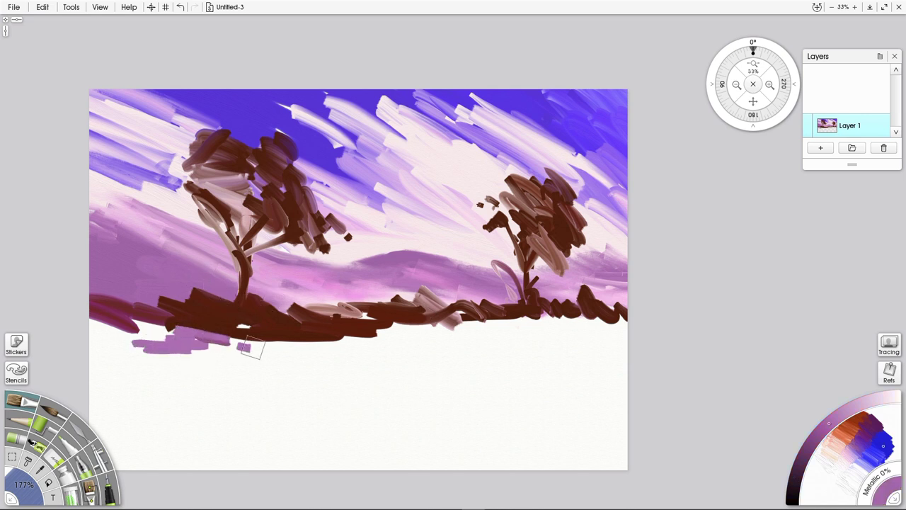
pyautogui.moveTo(315, 343); pyautogui.dragTo(149, 379)
pyautogui.moveTo(255, 354); pyautogui.dragTo(89, 383)
pyautogui.moveTo(89, 347); pyautogui.dragTo(189, 339)
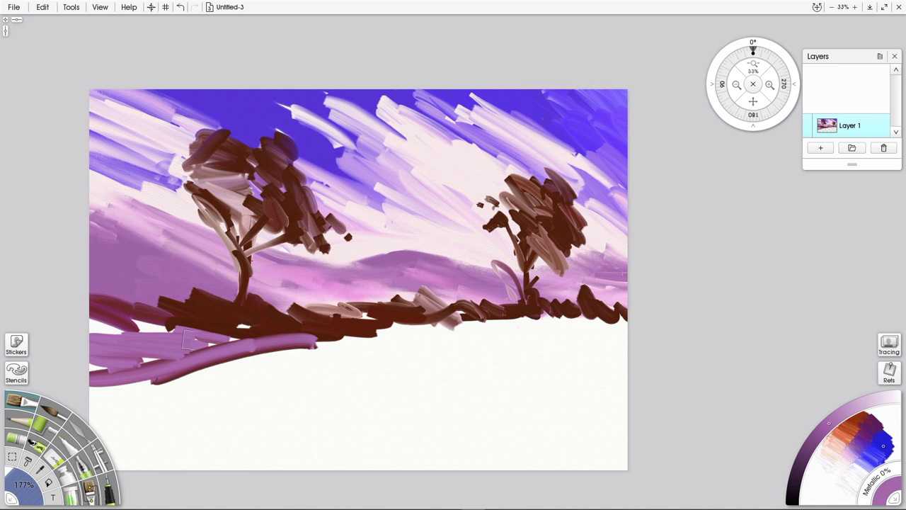
pyautogui.moveTo(304, 347); pyautogui.dragTo(92, 391)
pyautogui.moveTo(92, 391)
pyautogui.mouseDown()
pyautogui.moveTo(223, 363)
pyautogui.moveTo(379, 351)
pyautogui.moveTo(418, 335)
pyautogui.mouseUp()
pyautogui.moveTo(418, 336)
pyautogui.mouseDown()
pyautogui.moveTo(404, 327)
pyautogui.moveTo(557, 382)
pyautogui.moveTo(550, 345)
pyautogui.mouseUp()
pyautogui.moveTo(463, 327); pyautogui.dragTo(528, 327)
pyautogui.moveTo(646, 346); pyautogui.dragTo(540, 344)
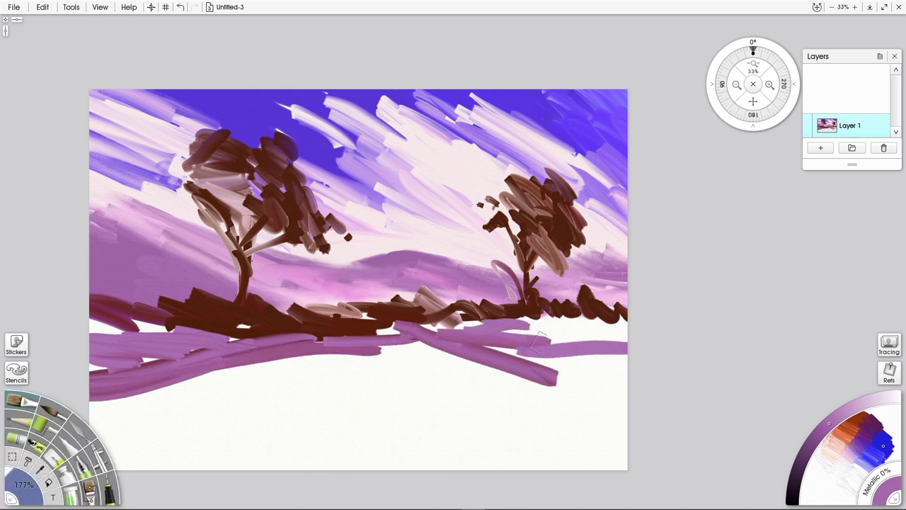
# Step: Sample a blue-violet tint from the clouds, deepen it to lavender and brush it over the purple ground from right to left
pyautogui.keyDown('alt'); pyautogui.click(446, 167); pyautogui.keyUp('alt')
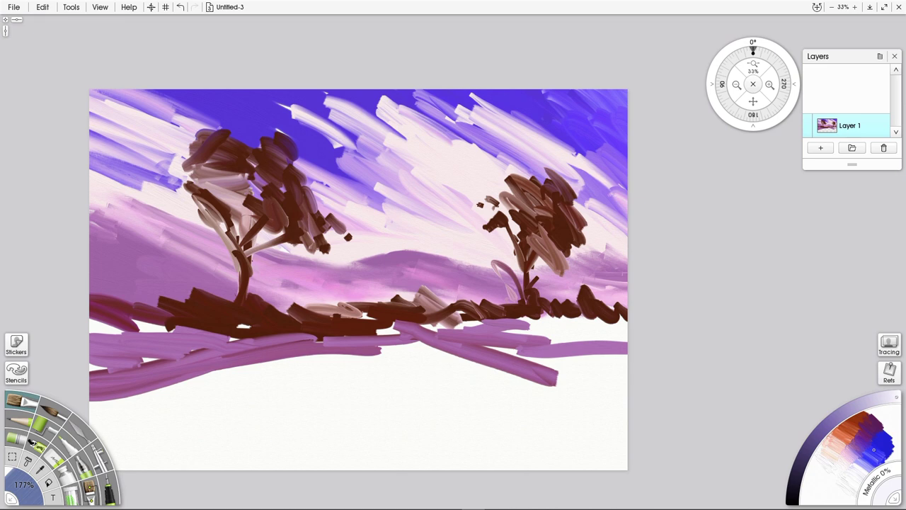
pyautogui.moveTo(572, 348)
pyautogui.mouseDown()
pyautogui.moveTo(598, 332)
pyautogui.moveTo(522, 330)
pyautogui.moveTo(640, 334)
pyautogui.moveTo(527, 339)
pyautogui.mouseUp()
pyautogui.moveTo(587, 332)
pyautogui.mouseDown()
pyautogui.moveTo(499, 337)
pyautogui.moveTo(535, 325)
pyautogui.moveTo(483, 334)
pyautogui.moveTo(617, 354)
pyautogui.moveTo(494, 348)
pyautogui.moveTo(608, 366)
pyautogui.mouseUp()
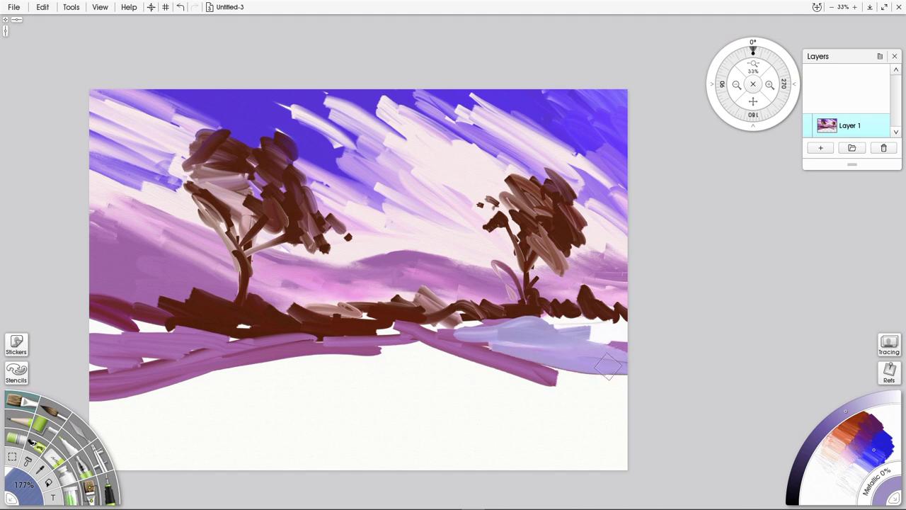
pyautogui.moveTo(527, 348)
pyautogui.mouseDown()
pyautogui.moveTo(398, 357)
pyautogui.moveTo(379, 369)
pyautogui.moveTo(352, 350)
pyautogui.moveTo(467, 362)
pyautogui.moveTo(474, 351)
pyautogui.moveTo(466, 334)
pyautogui.moveTo(393, 339)
pyautogui.mouseUp()
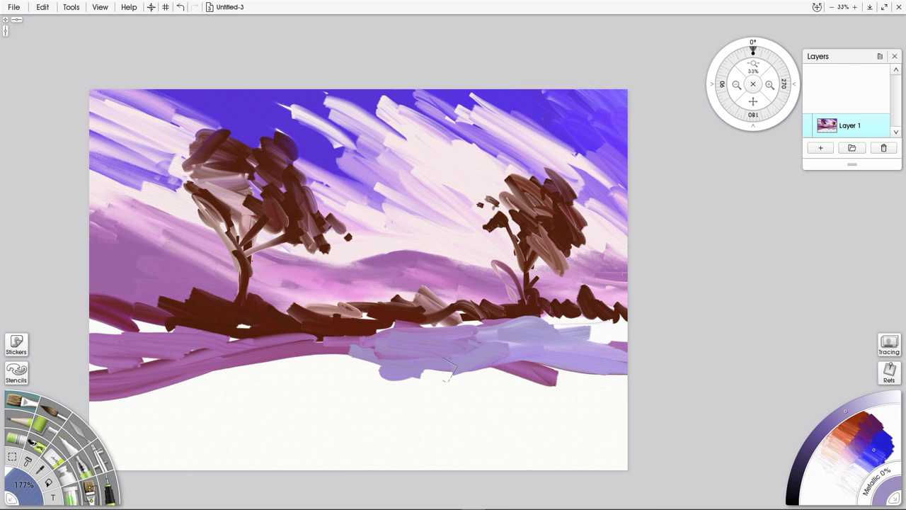
pyautogui.moveTo(448, 368)
pyautogui.mouseDown()
pyautogui.moveTo(329, 347)
pyautogui.moveTo(547, 333)
pyautogui.moveTo(638, 341)
pyautogui.moveTo(548, 332)
pyautogui.moveTo(633, 351)
pyautogui.moveTo(299, 346)
pyautogui.moveTo(325, 336)
pyautogui.moveTo(197, 372)
pyautogui.moveTo(297, 338)
pyautogui.moveTo(182, 387)
pyautogui.moveTo(253, 361)
pyautogui.moveTo(205, 389)
pyautogui.moveTo(154, 397)
pyautogui.moveTo(185, 367)
pyautogui.moveTo(113, 419)
pyautogui.mouseUp()
pyautogui.moveTo(113, 419)
pyautogui.mouseDown()
pyautogui.moveTo(173, 373)
pyautogui.moveTo(80, 387)
pyautogui.mouseUp()
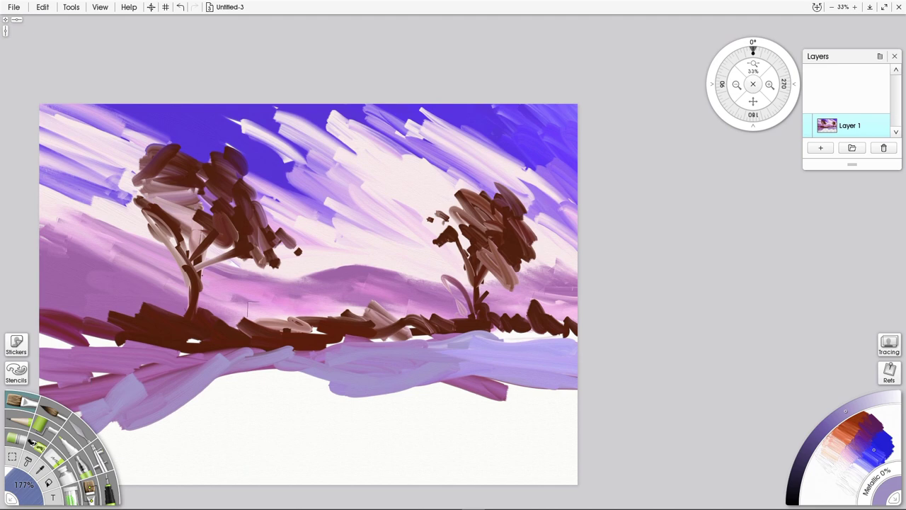
# Step: Brush lavender strokes over the purple ground on the left, down to the canvas's left edge
pyautogui.scroll(5, 278, 333)
pyautogui.scroll(-7, 278, 332)
pyautogui.moveTo(135, 331)
pyautogui.mouseDown()
pyautogui.moveTo(266, 290)
pyautogui.moveTo(312, 317)
pyautogui.moveTo(307, 336)
pyautogui.moveTo(231, 379)
pyautogui.mouseUp()
pyautogui.rightClick(311, 296)
pyautogui.click(395, 201)
pyautogui.moveTo(269, 322); pyautogui.dragTo(199, 298)
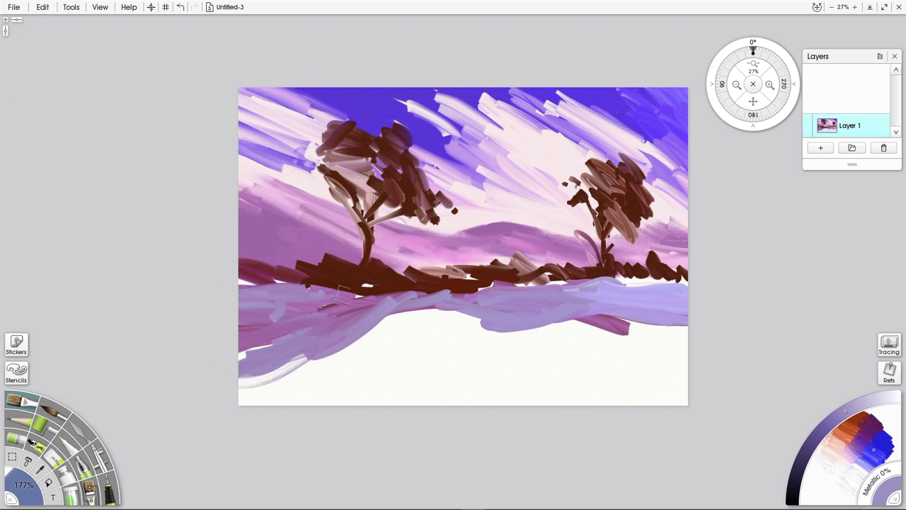
# Step: Sweep long horizontal lavender strokes along the base of the dark bank to form a level waterline across the canvas
pyautogui.moveTo(495, 296); pyautogui.dragTo(334, 303)
pyautogui.moveTo(467, 286); pyautogui.dragTo(268, 293)
pyautogui.moveTo(341, 288); pyautogui.dragTo(231, 290)
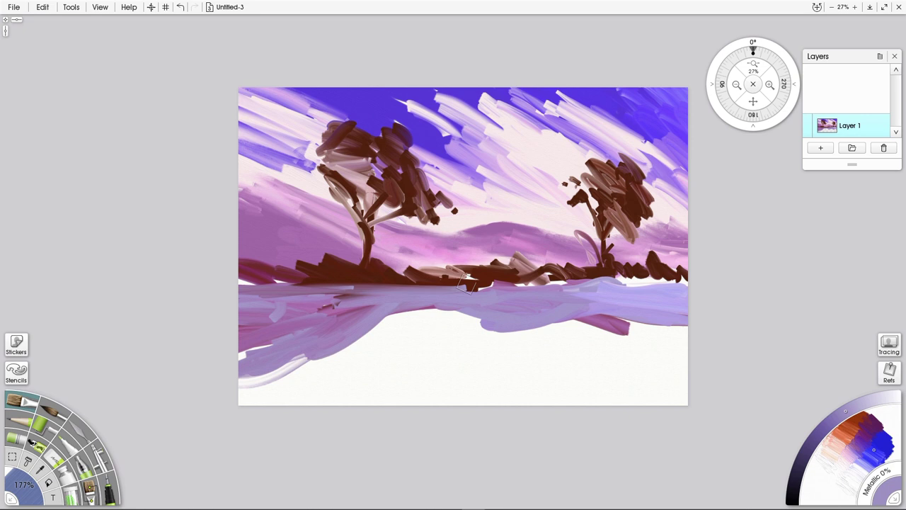
pyautogui.moveTo(582, 286)
pyautogui.mouseDown()
pyautogui.moveTo(467, 294)
pyautogui.moveTo(606, 289)
pyautogui.mouseUp()
pyautogui.moveTo(680, 287)
pyautogui.mouseDown()
pyautogui.moveTo(554, 285)
pyautogui.moveTo(436, 299)
pyautogui.moveTo(239, 293)
pyautogui.mouseUp()
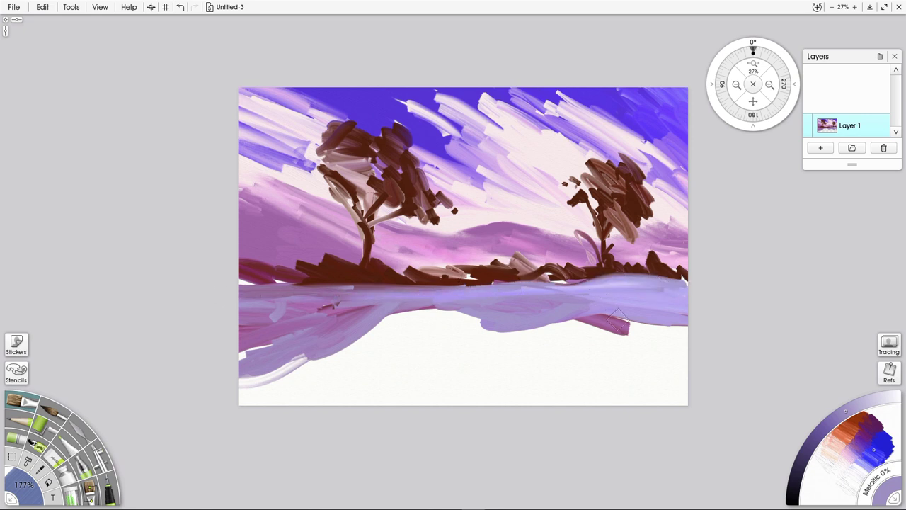
# Step: Sample pale pink from the sky above the hills and brush it over the white area below the lavender on the right
pyautogui.keyDown('alt'); pyautogui.click(536, 222); pyautogui.keyUp('alt')
pyautogui.moveTo(593, 341)
pyautogui.mouseDown()
pyautogui.moveTo(608, 345)
pyautogui.moveTo(611, 327)
pyautogui.moveTo(667, 334)
pyautogui.mouseUp()
pyautogui.moveTo(614, 324)
pyautogui.mouseDown()
pyautogui.moveTo(565, 327)
pyautogui.moveTo(505, 347)
pyautogui.mouseUp()
pyautogui.moveTo(589, 336); pyautogui.dragTo(494, 372)
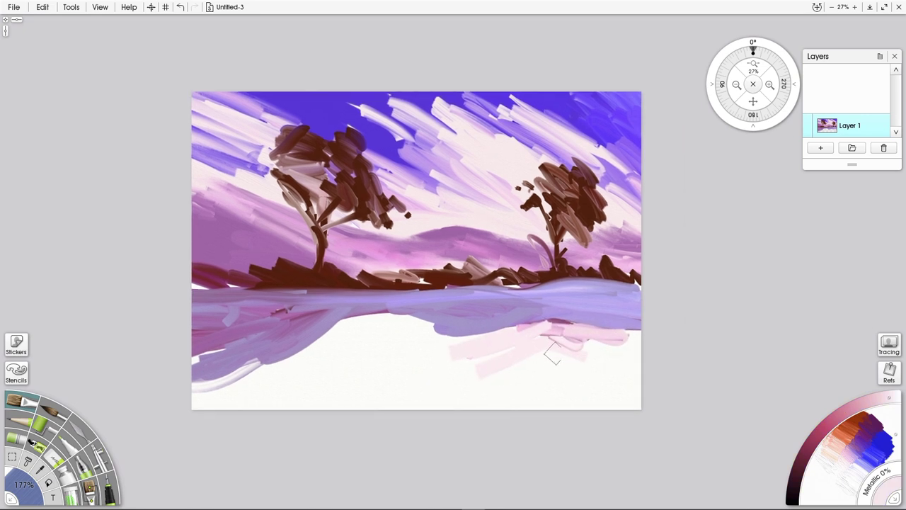
pyautogui.moveTo(556, 352); pyautogui.dragTo(473, 395)
pyautogui.moveTo(557, 367); pyautogui.dragTo(514, 396)
pyautogui.moveTo(552, 389)
pyautogui.mouseDown()
pyautogui.moveTo(633, 350)
pyautogui.moveTo(578, 340)
pyautogui.moveTo(386, 364)
pyautogui.mouseUp()
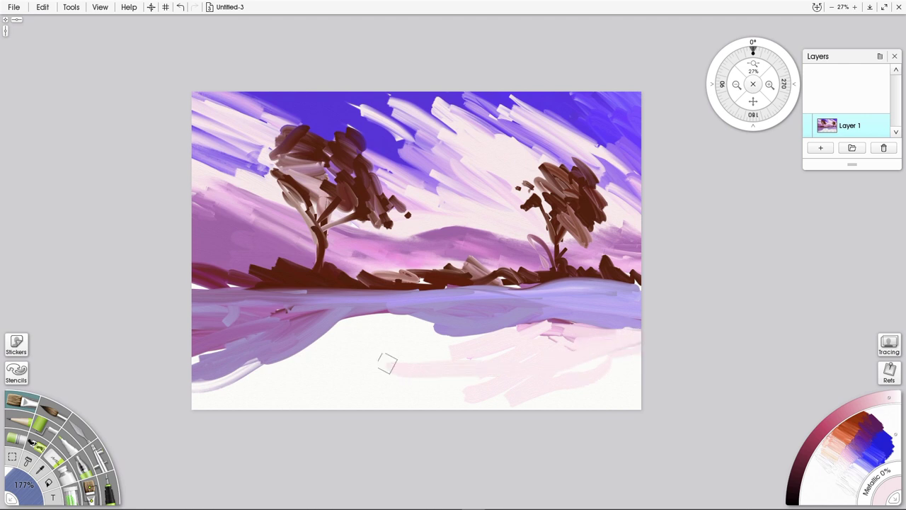
# Step: Continue the pale pink strokes across the centre and lower left of the white foreground
pyautogui.moveTo(486, 346); pyautogui.dragTo(400, 341)
pyautogui.moveTo(453, 333)
pyautogui.mouseDown()
pyautogui.moveTo(387, 324)
pyautogui.moveTo(485, 337)
pyautogui.moveTo(387, 346)
pyautogui.moveTo(339, 376)
pyautogui.mouseUp()
pyautogui.moveTo(362, 348); pyautogui.dragTo(314, 368)
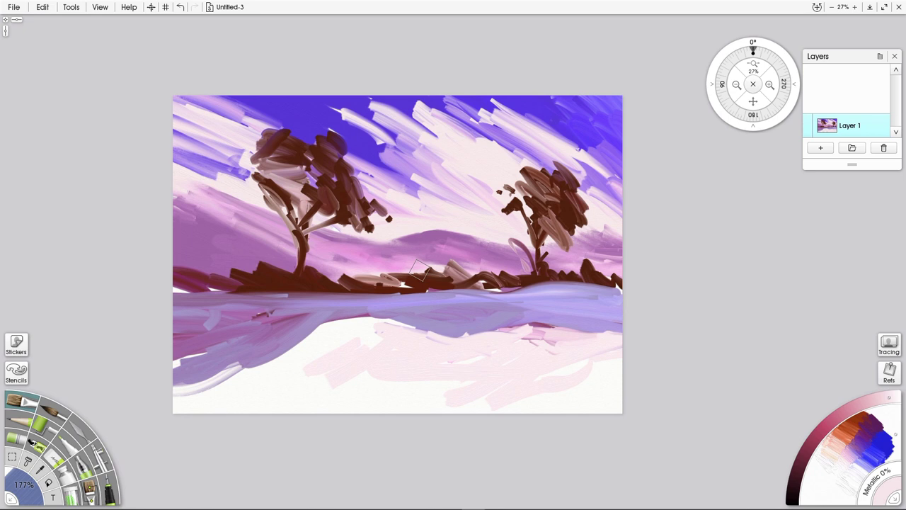
pyautogui.moveTo(376, 379); pyautogui.dragTo(324, 403)
pyautogui.moveTo(429, 374); pyautogui.dragTo(352, 401)
pyautogui.moveTo(361, 345); pyautogui.dragTo(347, 332)
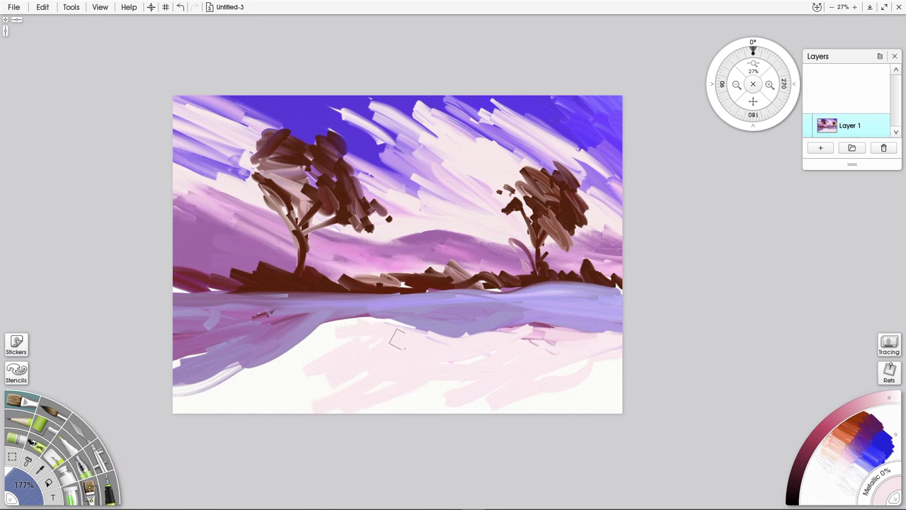
pyautogui.moveTo(373, 381); pyautogui.dragTo(316, 393)
# Step: Sample blue-violet from the upper sky and paint broad diagonal strokes into the lower left corner of the water
pyautogui.keyDown('alt'); pyautogui.click(365, 145); pyautogui.keyUp('alt')
pyautogui.moveTo(338, 350); pyautogui.dragTo(247, 389)
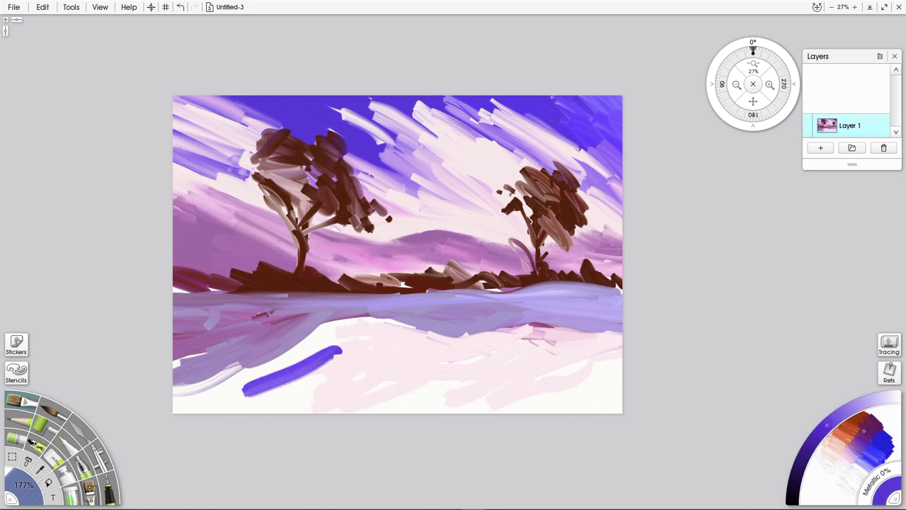
pyautogui.moveTo(336, 332)
pyautogui.mouseDown()
pyautogui.moveTo(245, 380)
pyautogui.moveTo(221, 383)
pyautogui.mouseUp()
pyautogui.moveTo(297, 343)
pyautogui.mouseDown()
pyautogui.moveTo(183, 389)
pyautogui.moveTo(197, 399)
pyautogui.moveTo(357, 360)
pyautogui.moveTo(284, 411)
pyautogui.moveTo(183, 403)
pyautogui.mouseUp()
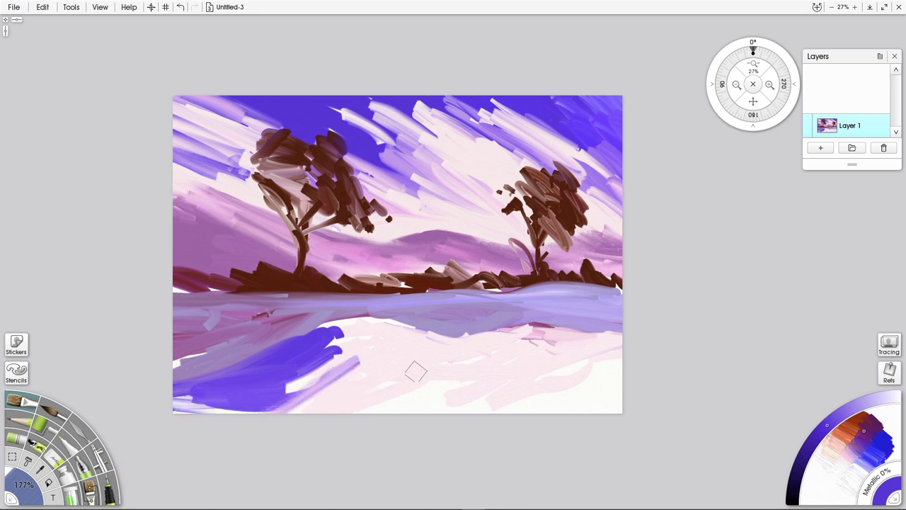
# Step: Paint blue-violet diagonal strokes along the bottom edge and fill the lower right corner of the water
pyautogui.moveTo(461, 373); pyautogui.dragTo(379, 419)
pyautogui.moveTo(438, 388); pyautogui.dragTo(368, 413)
pyautogui.moveTo(439, 383)
pyautogui.mouseDown()
pyautogui.moveTo(352, 415)
pyautogui.moveTo(323, 412)
pyautogui.mouseUp()
pyautogui.moveTo(502, 370)
pyautogui.mouseDown()
pyautogui.moveTo(455, 403)
pyautogui.moveTo(493, 401)
pyautogui.mouseUp()
pyautogui.moveTo(613, 353); pyautogui.dragTo(536, 396)
pyautogui.moveTo(614, 376); pyautogui.dragTo(563, 407)
pyautogui.moveTo(616, 388); pyautogui.dragTo(587, 414)
pyautogui.moveTo(627, 354); pyautogui.dragTo(486, 410)
pyautogui.moveTo(566, 377)
pyautogui.mouseDown()
pyautogui.moveTo(481, 400)
pyautogui.moveTo(521, 396)
pyautogui.moveTo(460, 398)
pyautogui.moveTo(587, 417)
pyautogui.moveTo(636, 410)
pyautogui.moveTo(612, 362)
pyautogui.mouseUp()
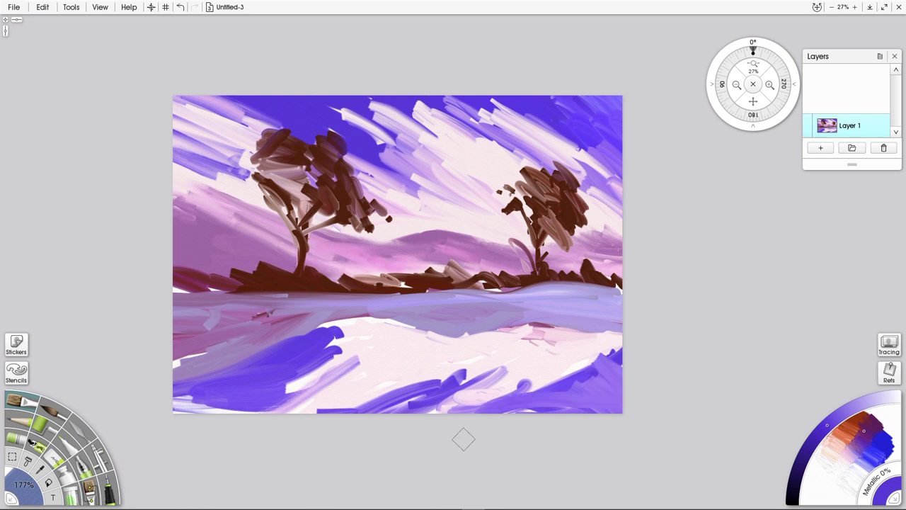
# Step: Switch to the palette knife at 94% size and smear the left and central water colors together horizontally
pyautogui.moveTo(31, 485); pyautogui.dragTo(15, 487)
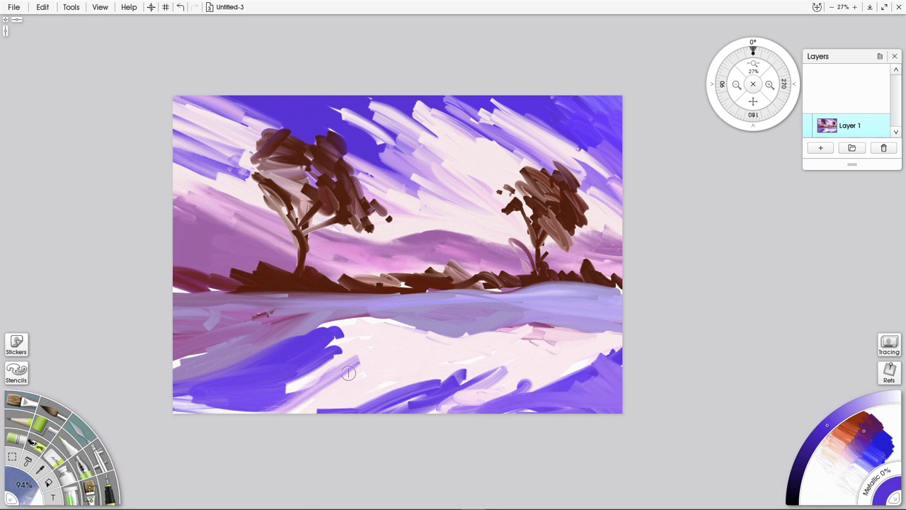
pyautogui.moveTo(365, 359); pyautogui.dragTo(267, 376)
pyautogui.moveTo(335, 350)
pyautogui.mouseDown()
pyautogui.moveTo(152, 343)
pyautogui.moveTo(296, 330)
pyautogui.moveTo(312, 317)
pyautogui.mouseUp()
pyautogui.moveTo(310, 360); pyautogui.dragTo(222, 363)
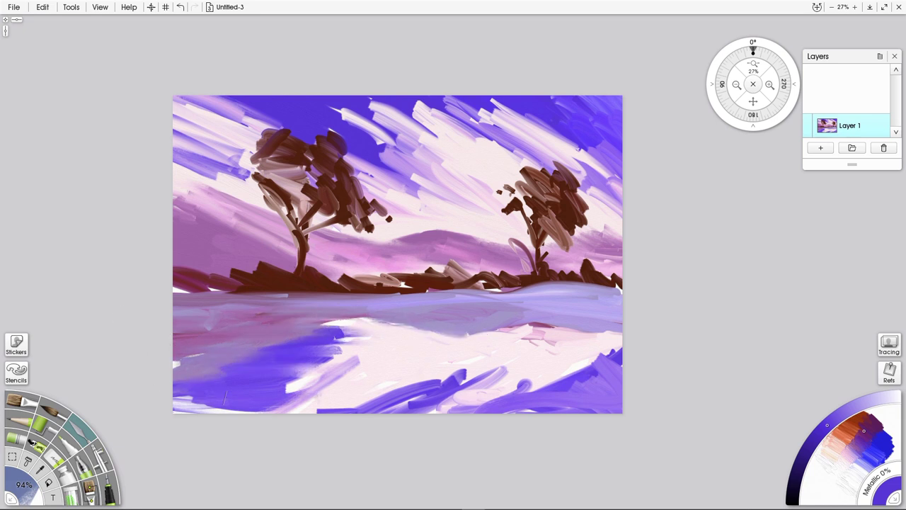
pyautogui.moveTo(225, 398); pyautogui.dragTo(428, 382)
pyautogui.moveTo(279, 368); pyautogui.dragTo(368, 358)
pyautogui.moveTo(533, 356); pyautogui.dragTo(252, 350)
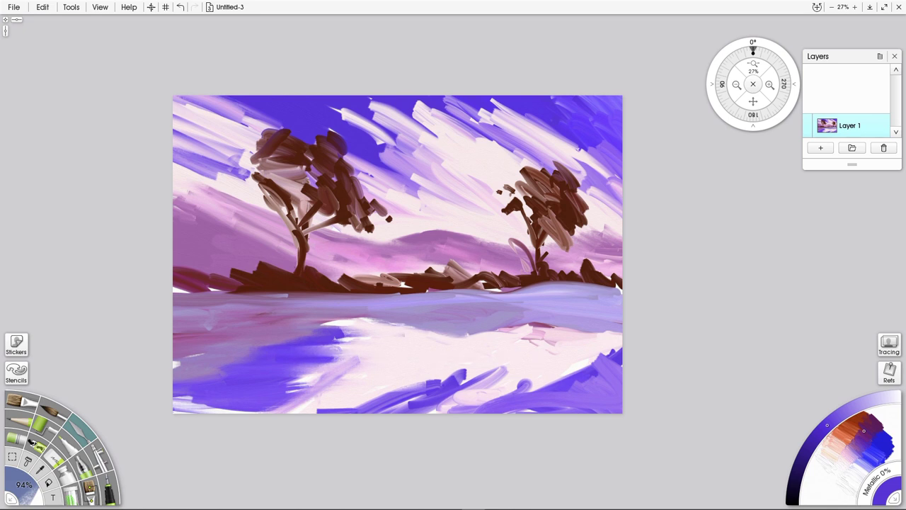
pyautogui.moveTo(401, 335); pyautogui.dragTo(281, 329)
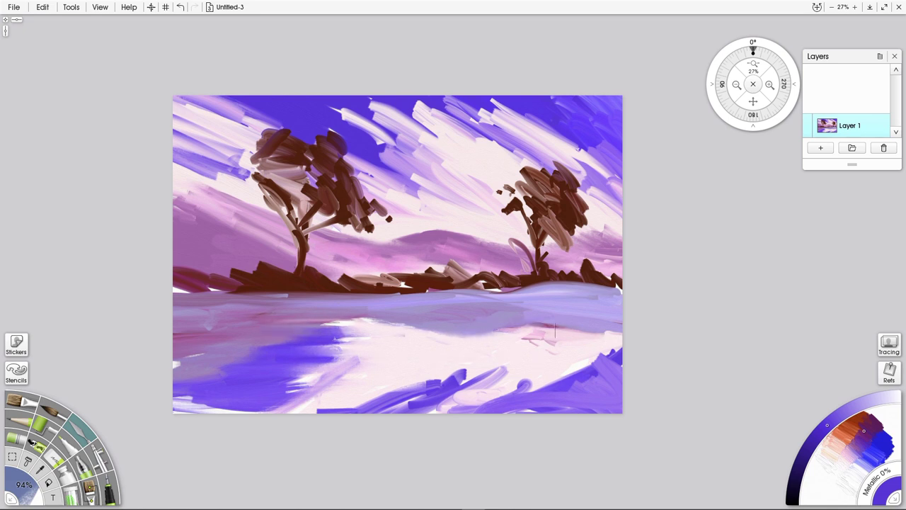
# Step: Blend the blue-violet strokes at the lower right and along the bottom edge with horizontal palette knife smears
pyautogui.moveTo(620, 356)
pyautogui.mouseDown()
pyautogui.moveTo(544, 377)
pyautogui.moveTo(396, 387)
pyautogui.mouseUp()
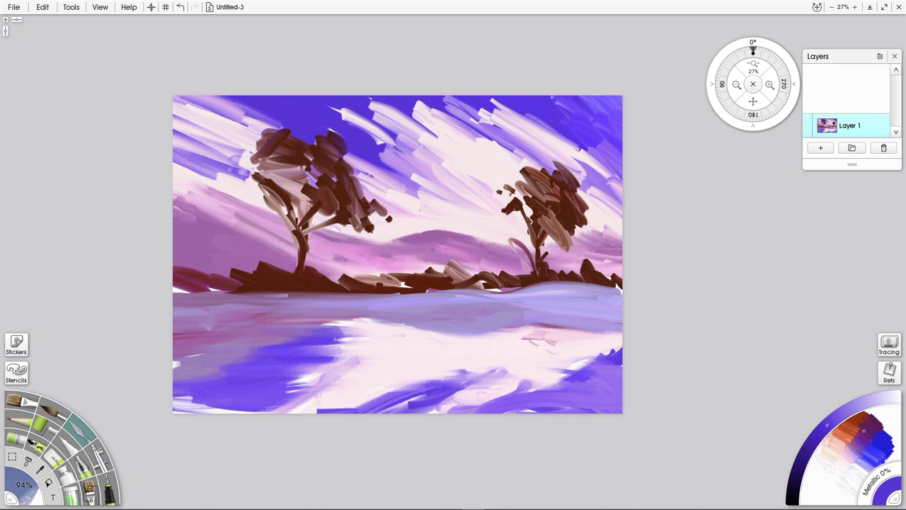
pyautogui.moveTo(544, 389); pyautogui.dragTo(386, 406)
pyautogui.moveTo(508, 398); pyautogui.dragTo(330, 410)
pyautogui.moveTo(457, 407); pyautogui.dragTo(245, 408)
pyautogui.moveTo(354, 408); pyautogui.dragTo(569, 409)
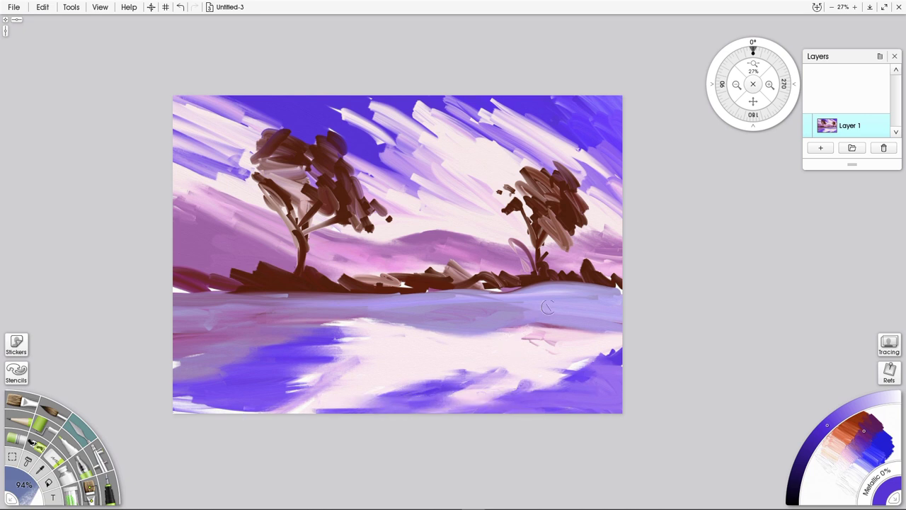
# Step: Smear the right-hand water vertically with the palette knife and pull the dark bank down into it as a reflection
pyautogui.moveTo(557, 324); pyautogui.dragTo(568, 355)
pyautogui.moveTo(602, 331)
pyautogui.mouseDown()
pyautogui.moveTo(615, 371)
pyautogui.moveTo(606, 366)
pyautogui.mouseUp()
pyautogui.moveTo(570, 288); pyautogui.dragTo(559, 412)
pyautogui.moveTo(543, 321); pyautogui.dragTo(544, 355)
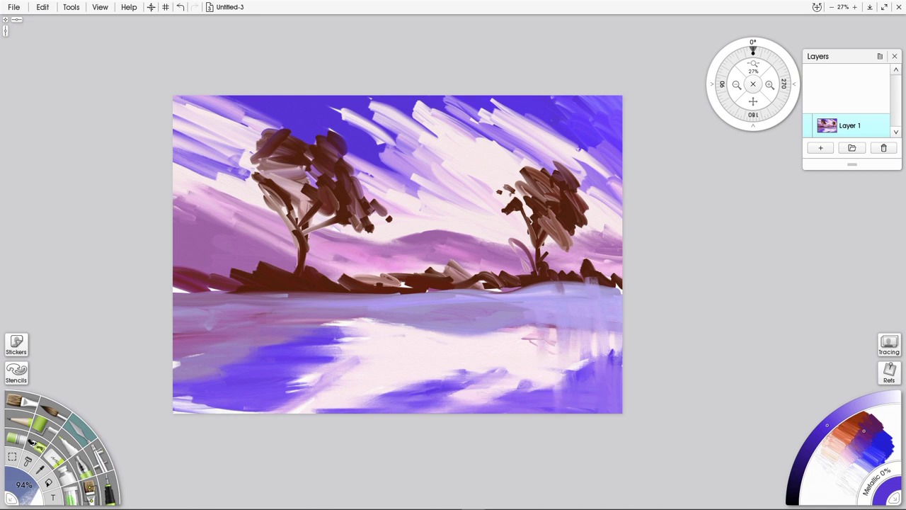
pyautogui.moveTo(559, 275)
pyautogui.mouseDown()
pyautogui.moveTo(576, 319)
pyautogui.moveTo(599, 283)
pyautogui.mouseUp()
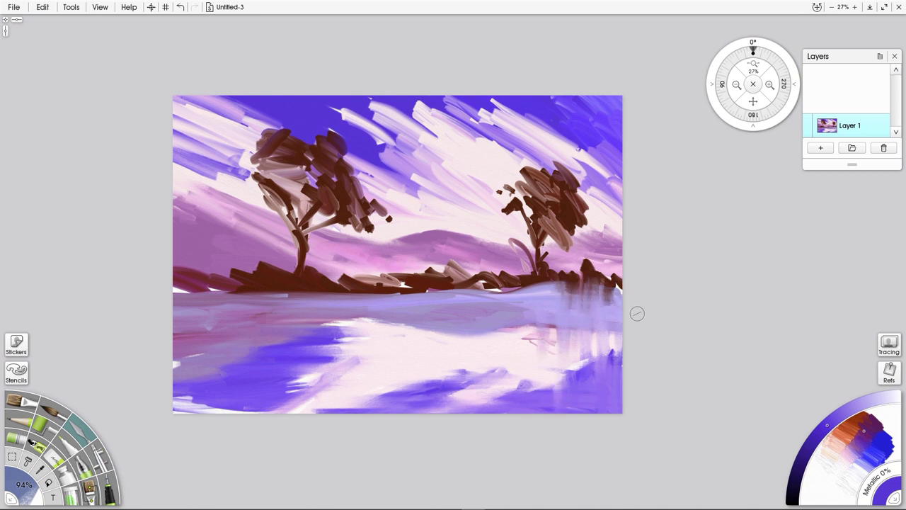
# Step: Pull short vertical smears from the dark bank into the water beneath the right tree and the centre of the shoreline
pyautogui.moveTo(535, 282); pyautogui.dragTo(539, 304)
pyautogui.moveTo(527, 283)
pyautogui.mouseDown()
pyautogui.moveTo(516, 303)
pyautogui.moveTo(487, 302)
pyautogui.mouseUp()
pyautogui.moveTo(476, 283); pyautogui.dragTo(476, 315)
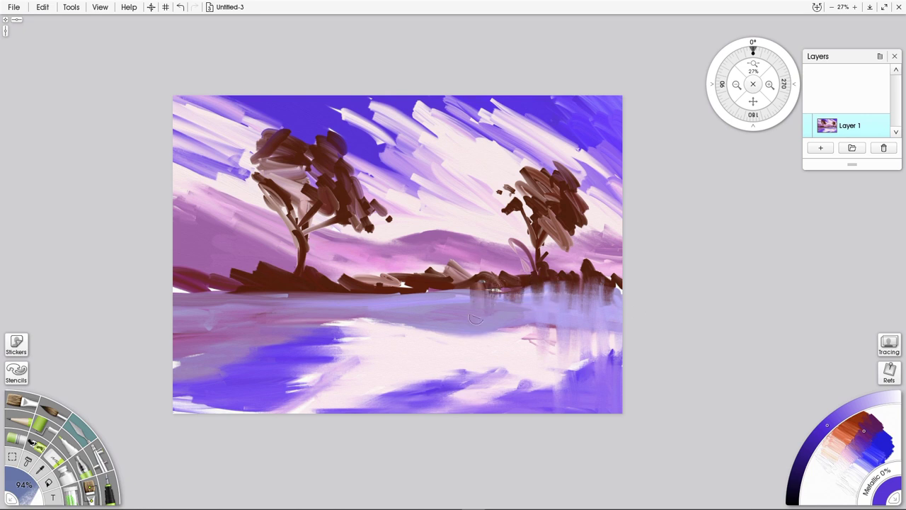
pyautogui.moveTo(519, 283); pyautogui.dragTo(523, 306)
pyautogui.moveTo(396, 286)
pyautogui.mouseDown()
pyautogui.moveTo(456, 290)
pyautogui.moveTo(435, 300)
pyautogui.mouseUp()
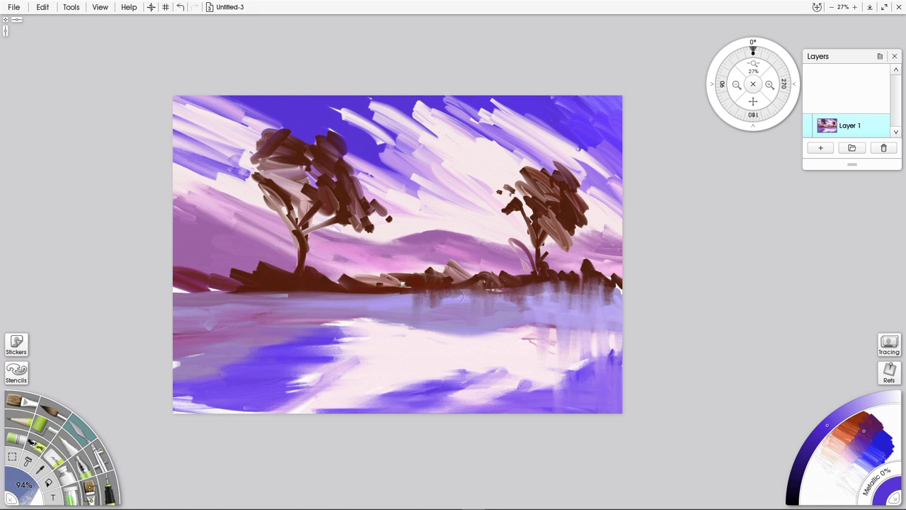
# Step: Drag the left part of the dark bank down into the water and smear longer vertical reflections below both tree trunks
pyautogui.moveTo(381, 280)
pyautogui.mouseDown()
pyautogui.moveTo(376, 311)
pyautogui.moveTo(364, 315)
pyautogui.mouseUp()
pyautogui.moveTo(348, 294); pyautogui.dragTo(304, 388)
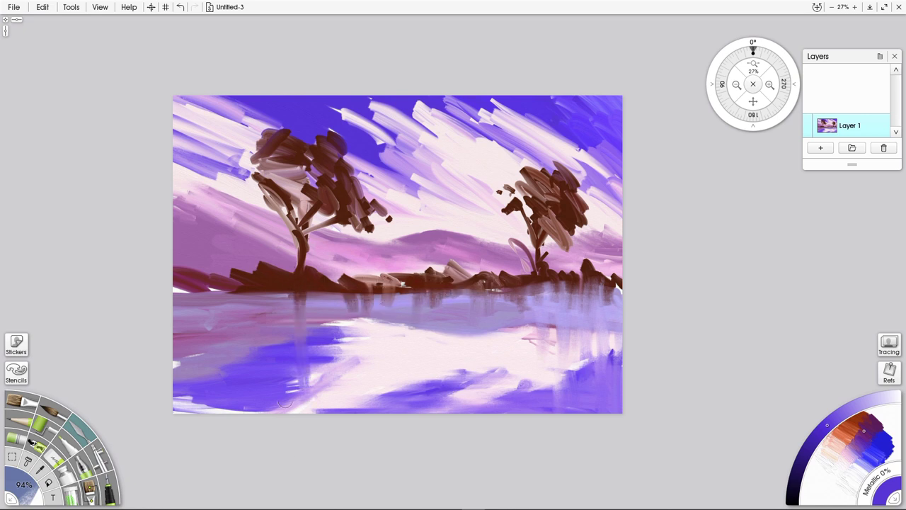
pyautogui.moveTo(296, 290); pyautogui.dragTo(294, 392)
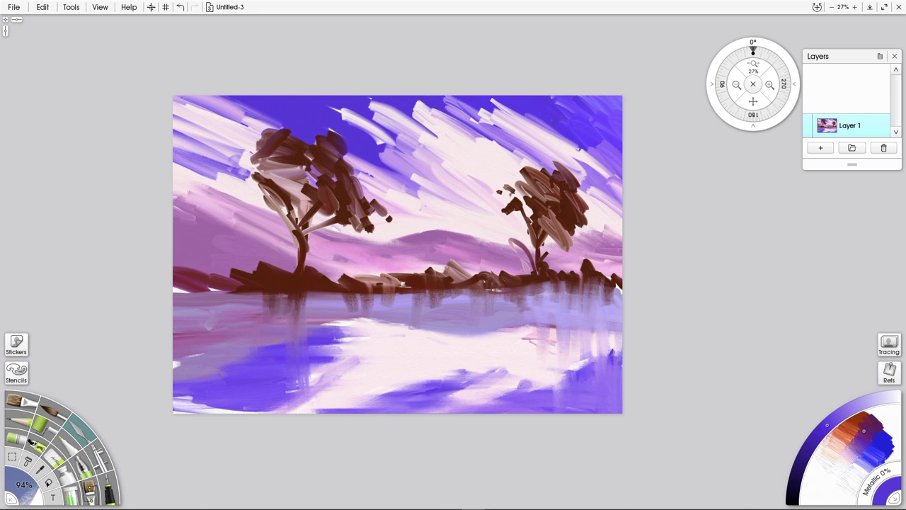
pyautogui.moveTo(261, 281)
pyautogui.mouseDown()
pyautogui.moveTo(256, 316)
pyautogui.moveTo(238, 314)
pyautogui.mouseUp()
pyautogui.moveTo(221, 285)
pyautogui.mouseDown()
pyautogui.moveTo(217, 318)
pyautogui.moveTo(198, 317)
pyautogui.mouseUp()
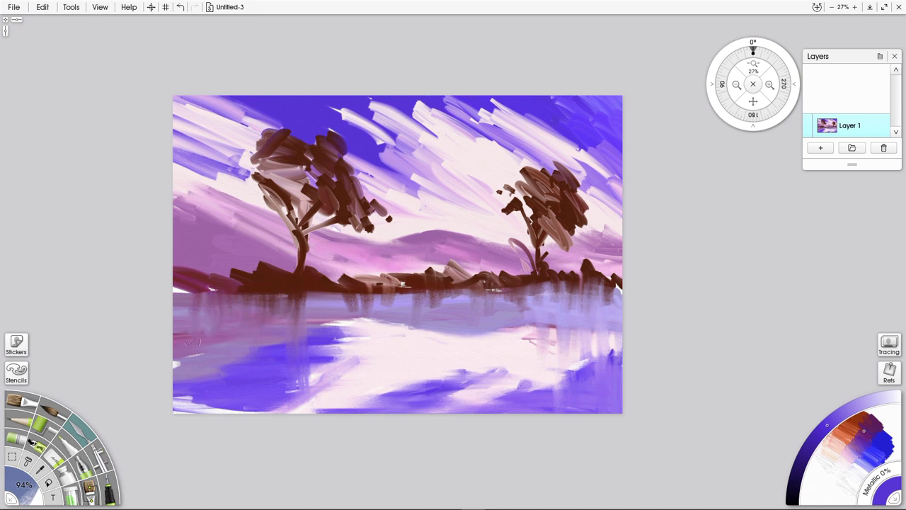
pyautogui.moveTo(180, 286); pyautogui.dragTo(177, 315)
pyautogui.moveTo(530, 285); pyautogui.dragTo(542, 366)
pyautogui.moveTo(558, 288); pyautogui.dragTo(553, 333)
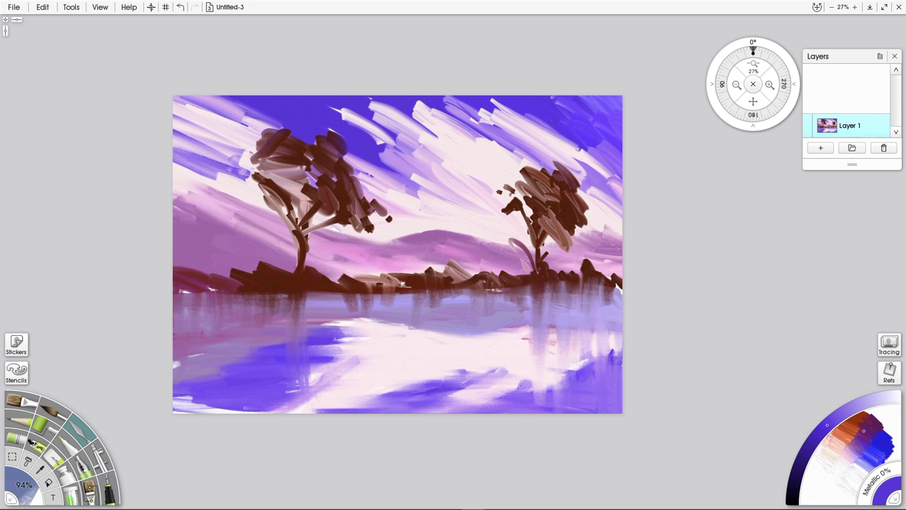
# Step: Sample dark brown from the right tree and paint its mirrored foliage and trunk in the water with the Oil Brush at 177%
pyautogui.keyDown('alt'); pyautogui.click(555, 202); pyautogui.keyUp('alt')
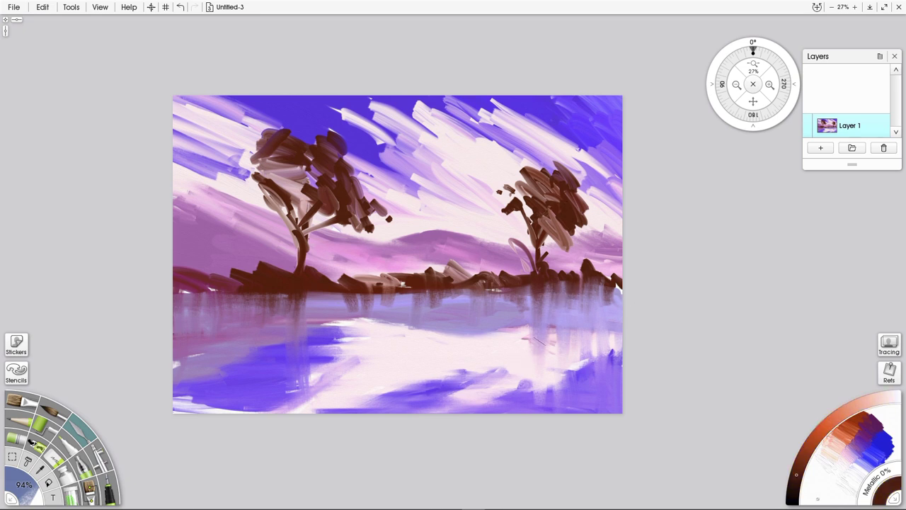
pyautogui.moveTo(25, 485); pyautogui.dragTo(37, 467)
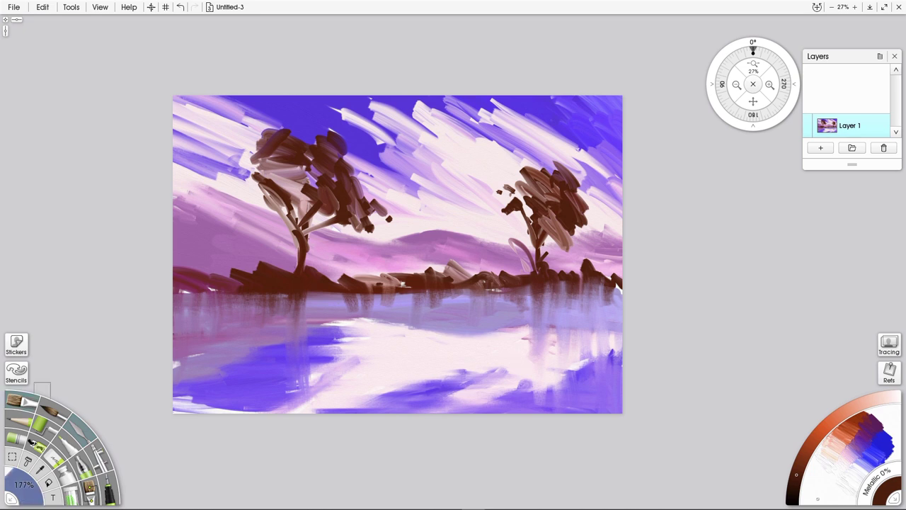
pyautogui.moveTo(536, 349); pyautogui.dragTo(533, 359)
pyautogui.moveTo(562, 351); pyautogui.dragTo(552, 360)
pyautogui.moveTo(563, 362)
pyautogui.mouseDown()
pyautogui.moveTo(553, 374)
pyautogui.moveTo(514, 379)
pyautogui.moveTo(511, 365)
pyautogui.mouseUp()
pyautogui.click(542, 381)
pyautogui.moveTo(533, 332); pyautogui.dragTo(529, 349)
pyautogui.moveTo(538, 287); pyautogui.dragTo(540, 347)
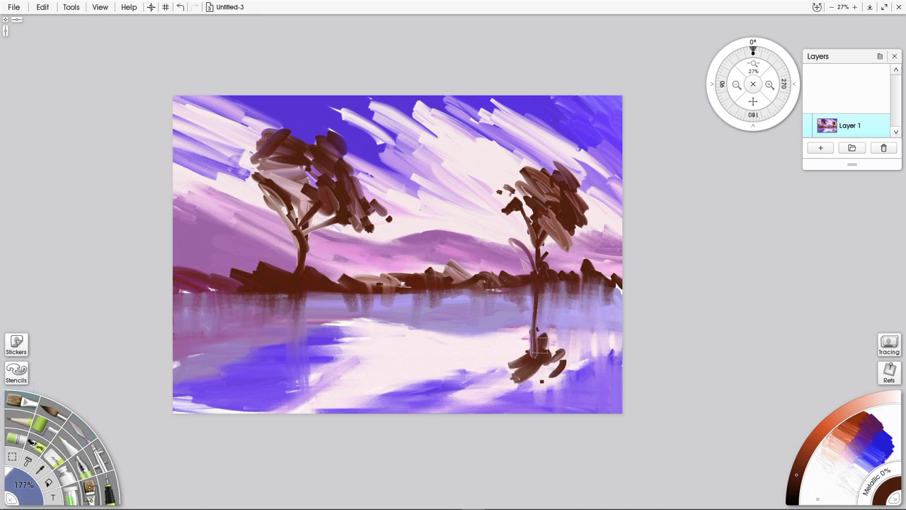
# Step: Paint the left tree's reflected trunk and scattered dark brown foliage strokes in the lower left water
pyautogui.moveTo(298, 286)
pyautogui.mouseDown()
pyautogui.moveTo(297, 361)
pyautogui.moveTo(354, 386)
pyautogui.moveTo(300, 393)
pyautogui.mouseUp()
pyautogui.click(378, 392)
pyautogui.moveTo(300, 367); pyautogui.dragTo(276, 389)
pyautogui.moveTo(304, 344)
pyautogui.mouseDown()
pyautogui.moveTo(289, 376)
pyautogui.moveTo(268, 386)
pyautogui.mouseUp()
pyautogui.moveTo(264, 380)
pyautogui.mouseDown()
pyautogui.moveTo(233, 391)
pyautogui.moveTo(246, 408)
pyautogui.moveTo(277, 408)
pyautogui.mouseUp()
pyautogui.moveTo(273, 360); pyautogui.dragTo(235, 389)
pyautogui.moveTo(260, 366); pyautogui.dragTo(209, 371)
pyautogui.click(202, 371)
pyautogui.moveTo(262, 388); pyautogui.dragTo(344, 402)
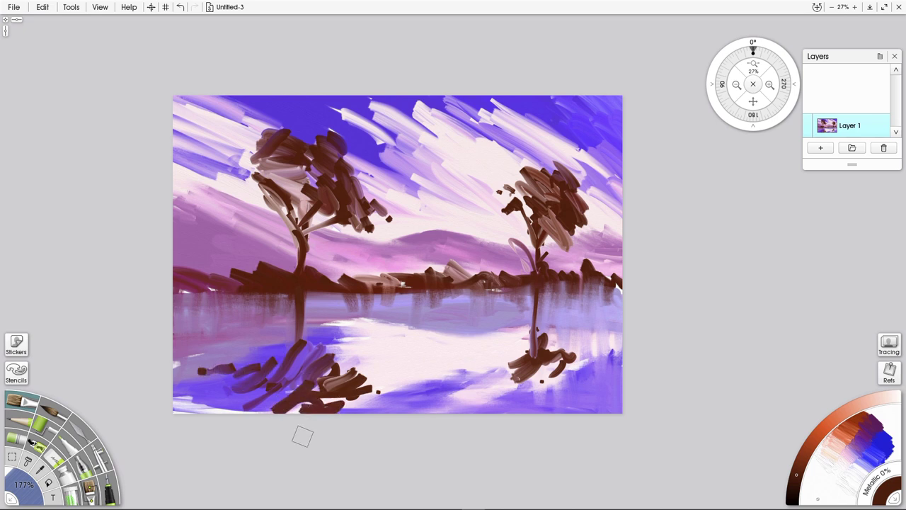
# Step: Smear both tree reflections with the palette knife at 94% and soften the right tree's foliage
pyautogui.click(81, 430)
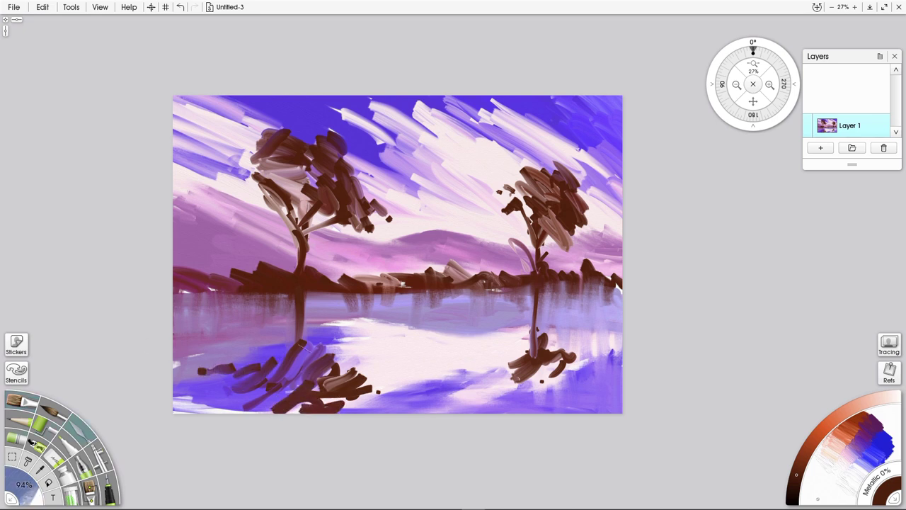
pyautogui.moveTo(301, 345); pyautogui.dragTo(244, 357)
pyautogui.moveTo(425, 387)
pyautogui.mouseDown()
pyautogui.moveTo(365, 396)
pyautogui.moveTo(182, 376)
pyautogui.moveTo(242, 342)
pyautogui.moveTo(212, 395)
pyautogui.mouseUp()
pyautogui.moveTo(548, 359)
pyautogui.mouseDown()
pyautogui.moveTo(499, 355)
pyautogui.moveTo(602, 354)
pyautogui.moveTo(462, 378)
pyautogui.moveTo(524, 353)
pyautogui.moveTo(542, 388)
pyautogui.moveTo(552, 368)
pyautogui.moveTo(540, 337)
pyautogui.moveTo(528, 365)
pyautogui.moveTo(529, 327)
pyautogui.moveTo(460, 375)
pyautogui.moveTo(488, 357)
pyautogui.moveTo(559, 379)
pyautogui.moveTo(584, 357)
pyautogui.mouseUp()
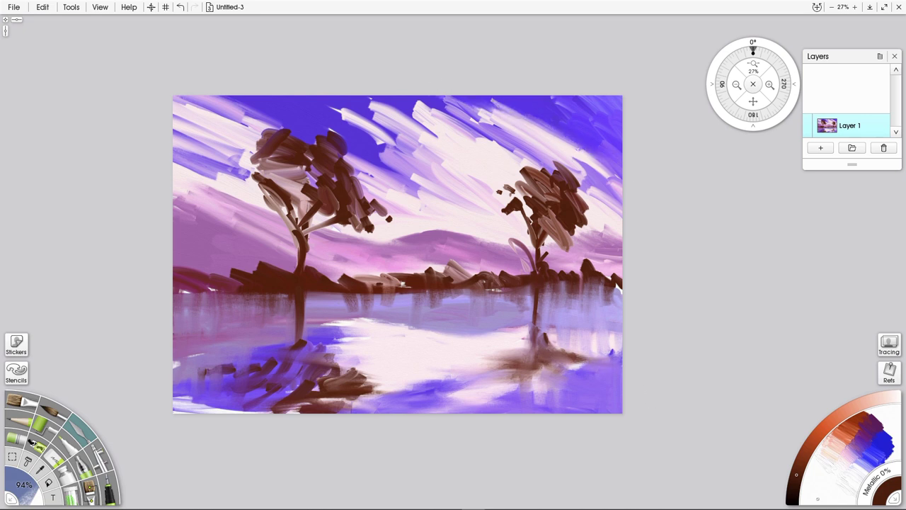
pyautogui.moveTo(601, 159)
pyautogui.mouseDown()
pyautogui.moveTo(587, 185)
pyautogui.moveTo(591, 226)
pyautogui.moveTo(575, 244)
pyautogui.mouseUp()
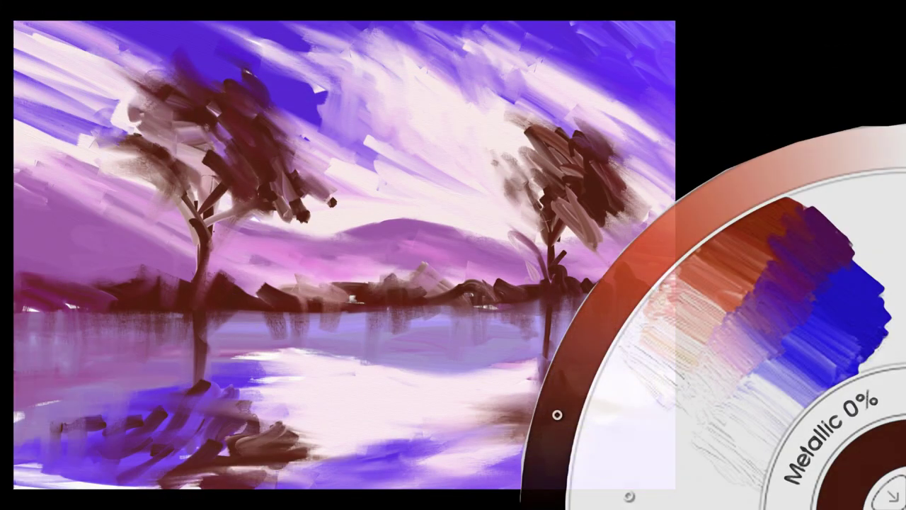